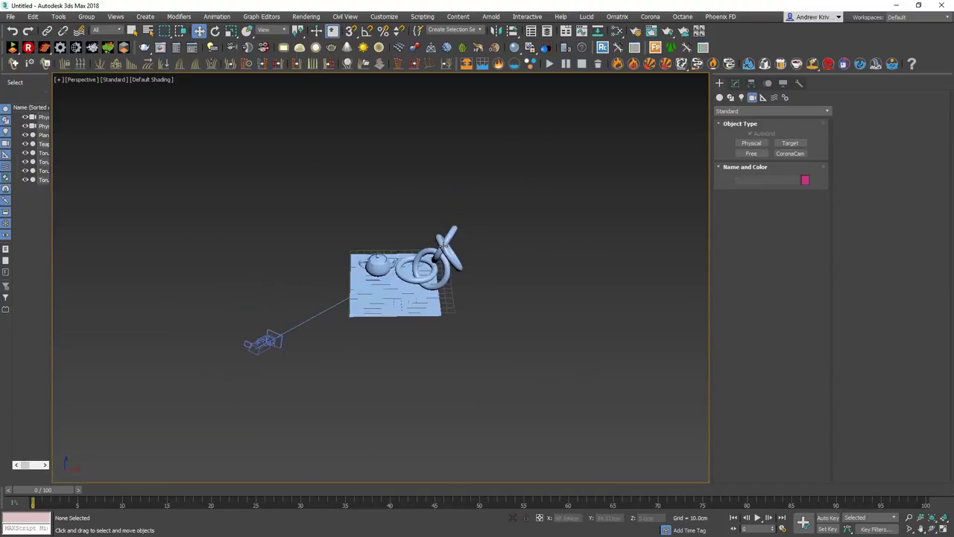
# Scroll the Create panel back up and switch it to the Lights category.
pyautogui.scroll(3, 405, 208)
pyautogui.click(742, 96)
# Create a Redshift Physical light above the scene and tilt it toward the objects.
pyautogui.click(771, 110)
pyautogui.click(768, 159)
pyautogui.click(751, 142)
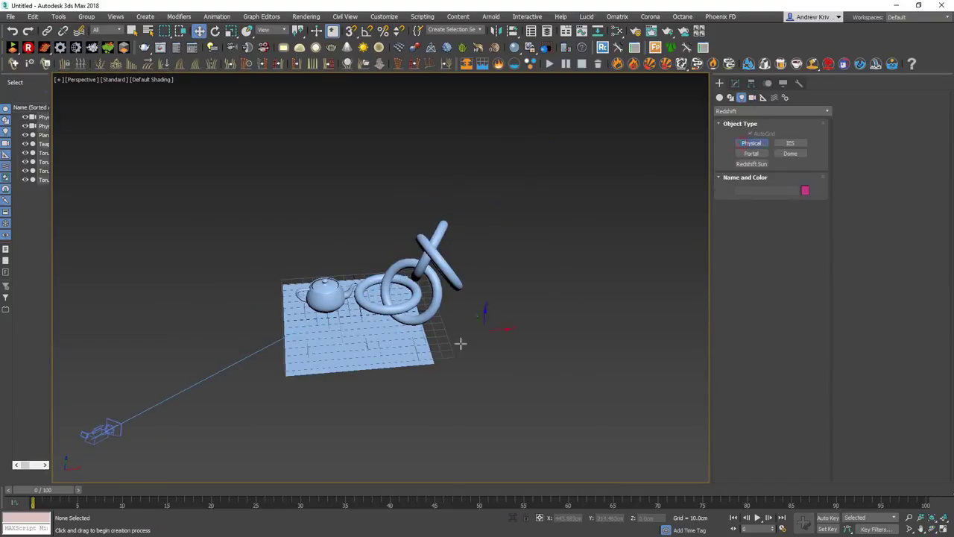
pyautogui.moveTo(460, 226)
pyautogui.mouseDown()
pyautogui.moveTo(511, 162)
pyautogui.moveTo(536, 179)
pyautogui.mouseUp()
pyautogui.press('e')
pyautogui.keyDown('alt'); pyautogui.moveTo(477, 298); pyautogui.dragTo(522, 334, button='middle'); pyautogui.keyUp('alt')
# View the scene through PhysCamera001 with the safe frame on and nothing selected.
pyautogui.press('c')
pyautogui.press('F3')
pyautogui.press('F3')
pyautogui.hotkey('shift', 'f')
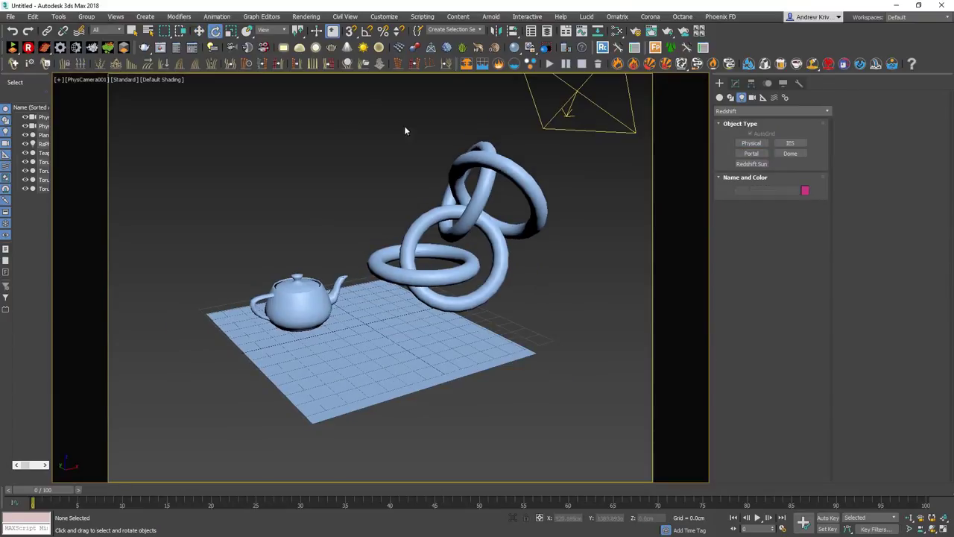
pyautogui.press('F10')
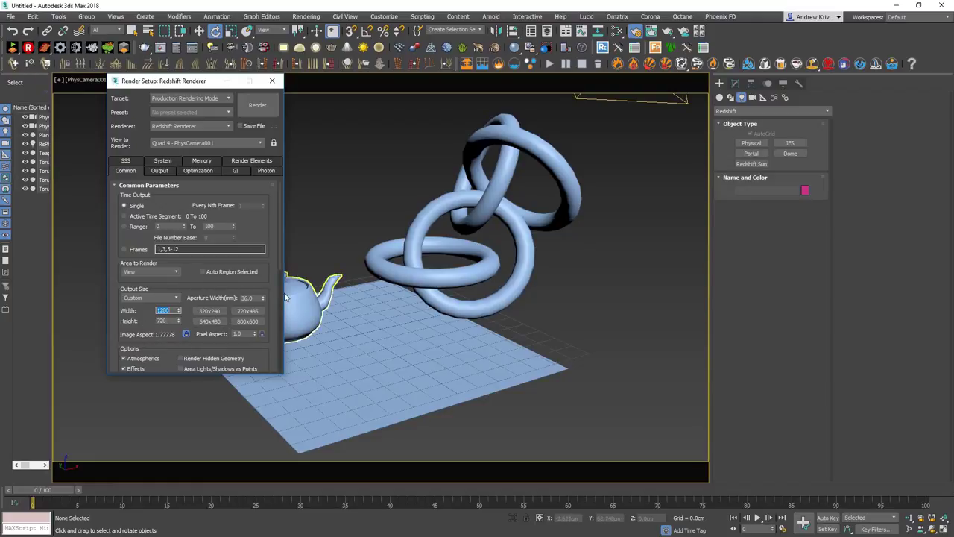
pyautogui.click(272, 81)
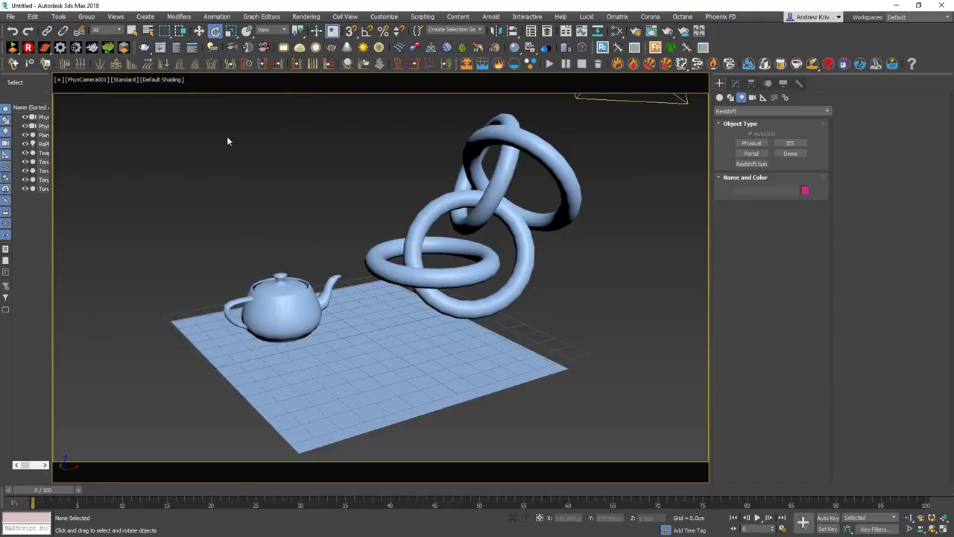
# Assign a new Redshift Material to the plane, teapot and tori.
pyautogui.moveTo(226, 136); pyautogui.dragTo(569, 357)
pyautogui.press('m')
pyautogui.rightClick(565, 280)
pyautogui.moveTo(576, 224)
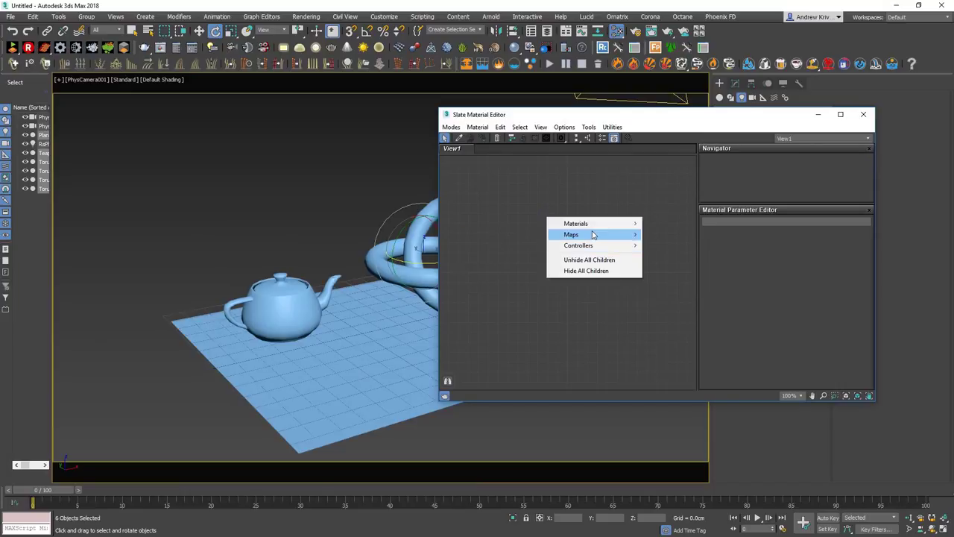
pyautogui.click(389, 284)
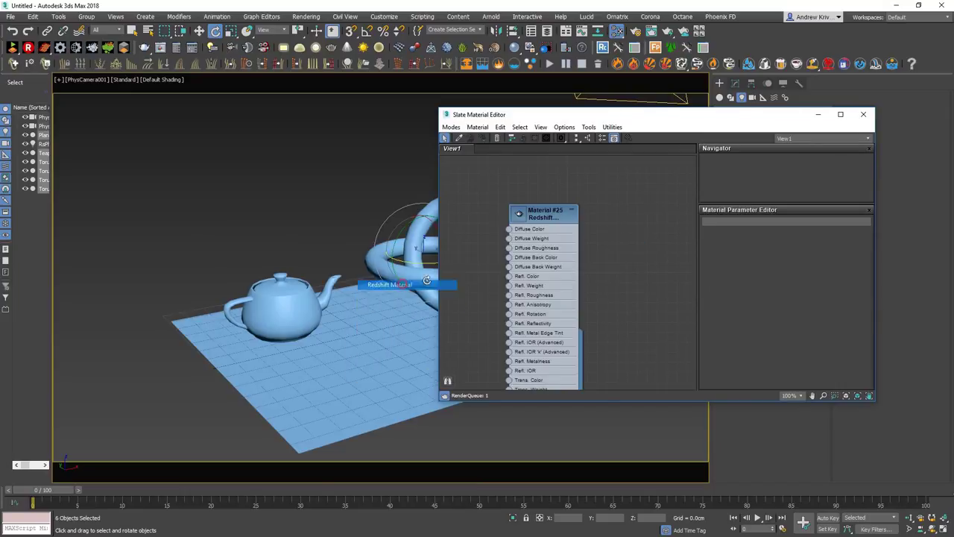
pyautogui.rightClick(542, 213)
pyautogui.click(578, 228)
pyautogui.click(863, 115)
# Choose a secondary GI engine in Redshift render settings and set exposure control to none.
pyautogui.click(305, 17)
pyautogui.click(321, 79)
pyautogui.click(235, 170)
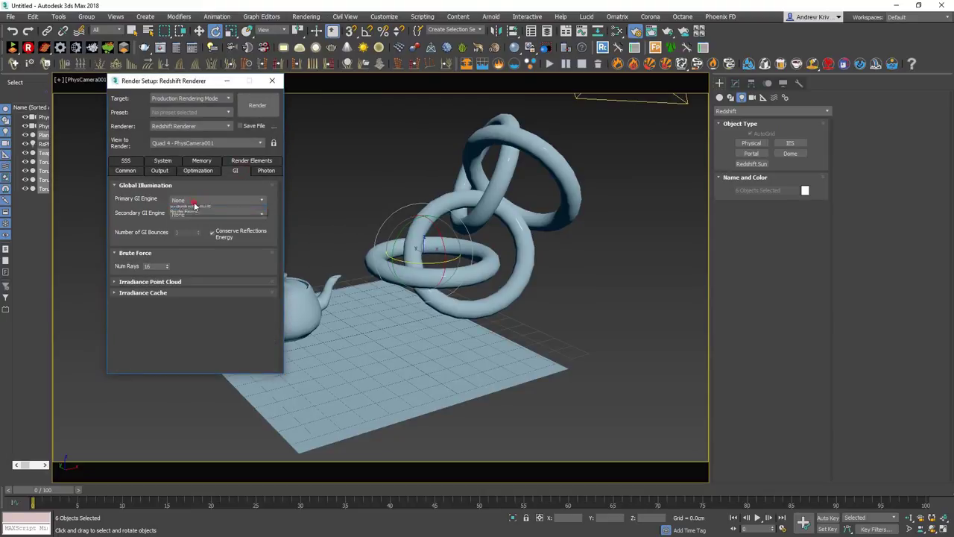
pyautogui.click(213, 214)
pyautogui.click(208, 237)
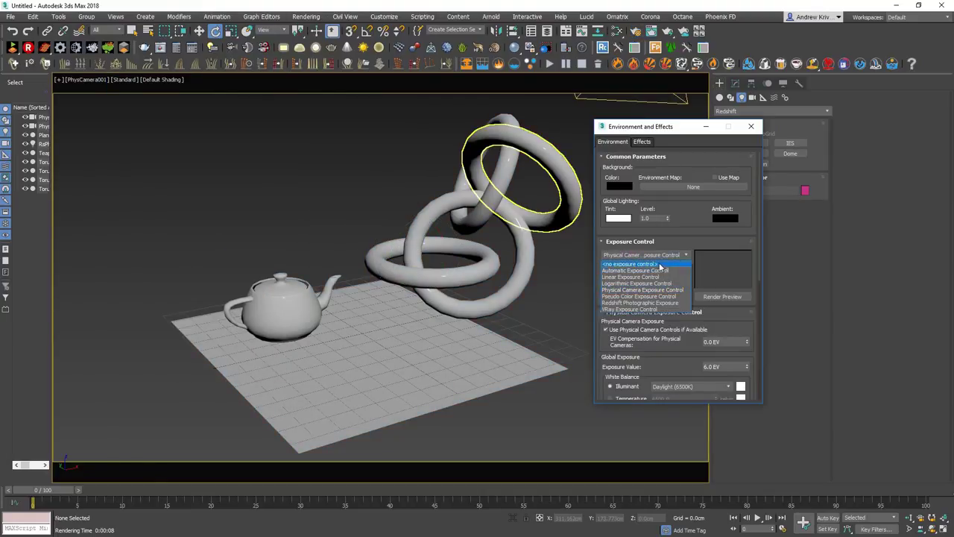
pyautogui.click(637, 261)
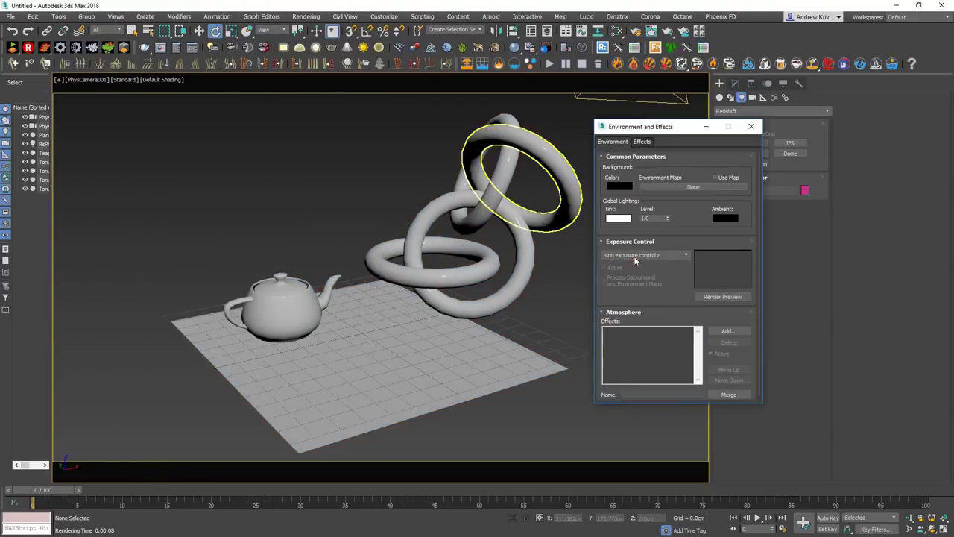
# Close Environment and Effects and run a first Redshift render.
pyautogui.moveTo(648, 126); pyautogui.dragTo(183, 116)
pyautogui.click(285, 115)
pyautogui.hotkey('shift', 'q')
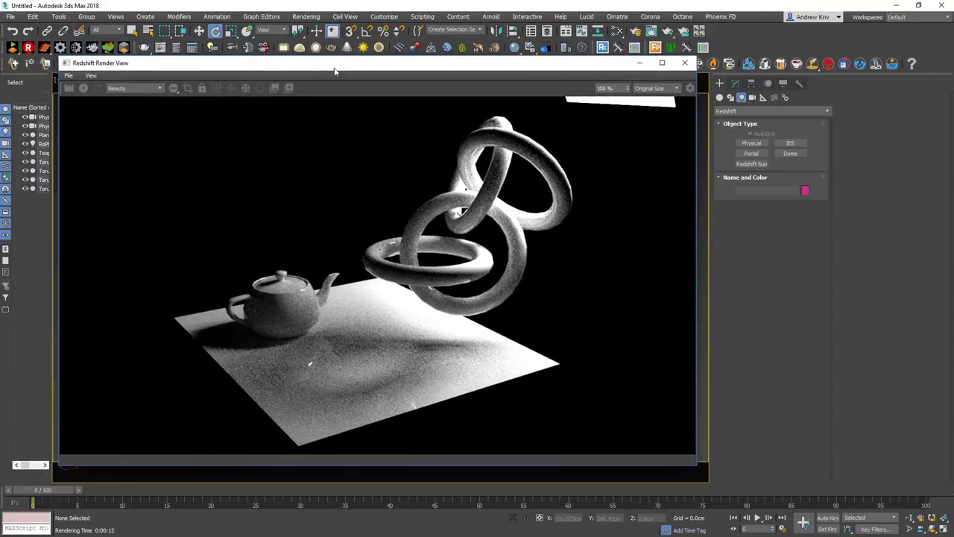
# Select the Redshift light and show its parameters in the Modify panel.
pyautogui.scroll(-3, 490, 335)
pyautogui.press('w')
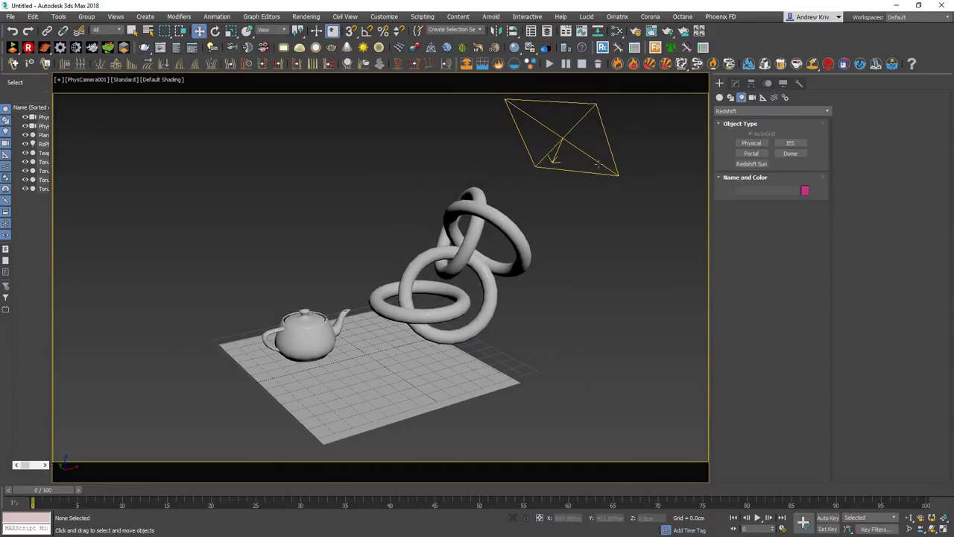
pyautogui.click(559, 173)
pyautogui.click(738, 85)
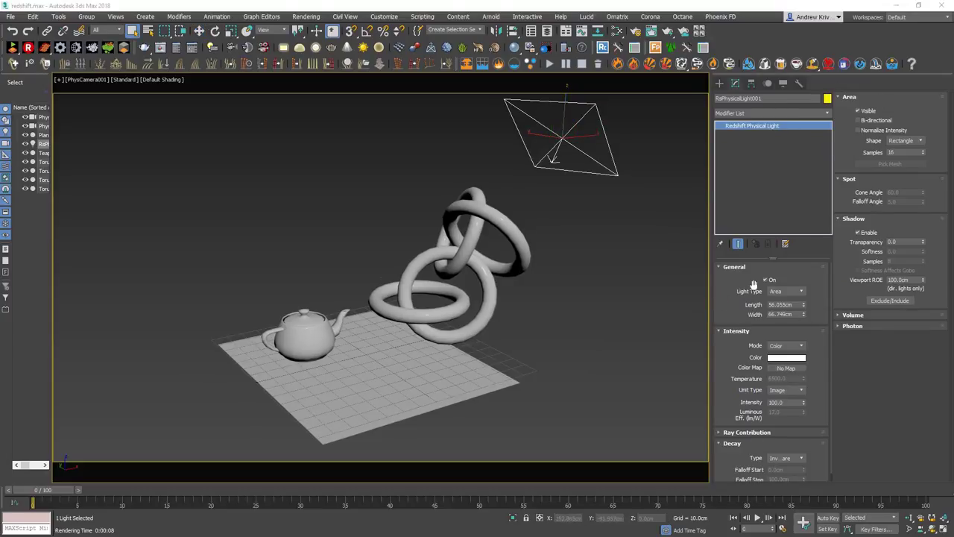
# Cycle the light type through Point, Spot and Directional, then back to Area.
pyautogui.click(782, 292)
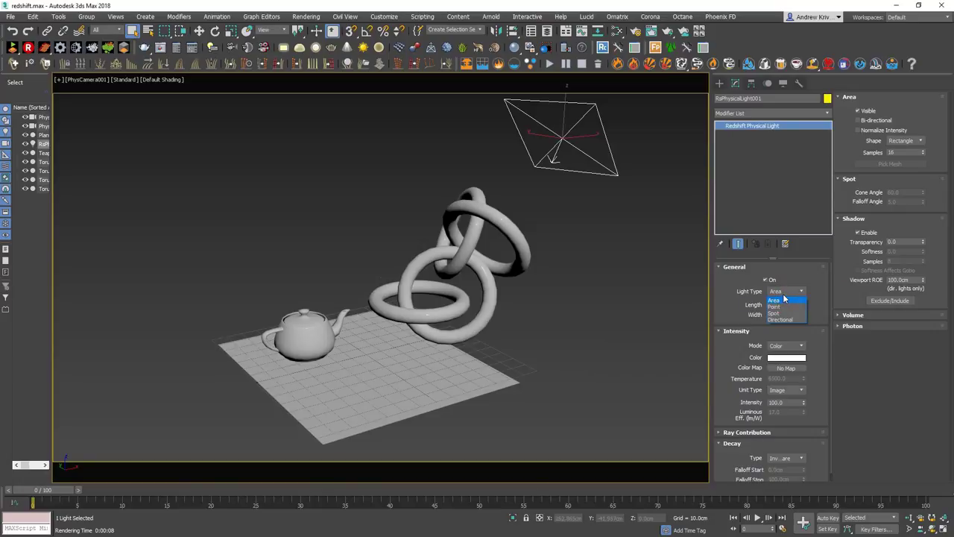
pyautogui.click(779, 307)
pyautogui.click(795, 291)
pyautogui.click(780, 309)
pyautogui.click(791, 292)
pyautogui.click(787, 321)
pyautogui.click(796, 292)
pyautogui.click(786, 321)
# Cycle the light types once more ending on Area, and shrink it to 43.555 × 55.749 cm.
pyautogui.click(795, 291)
pyautogui.click(783, 301)
pyautogui.click(778, 314)
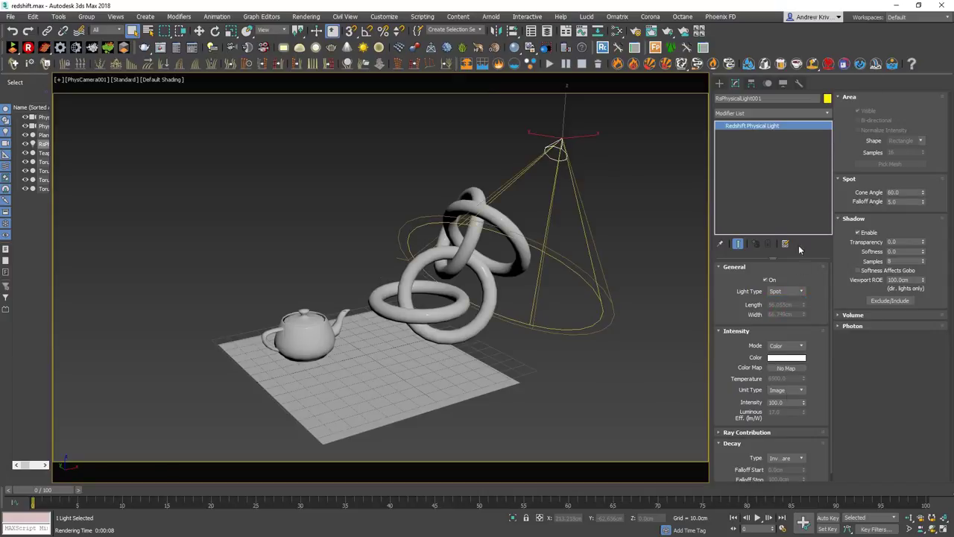
pyautogui.click(782, 320)
pyautogui.click(776, 305)
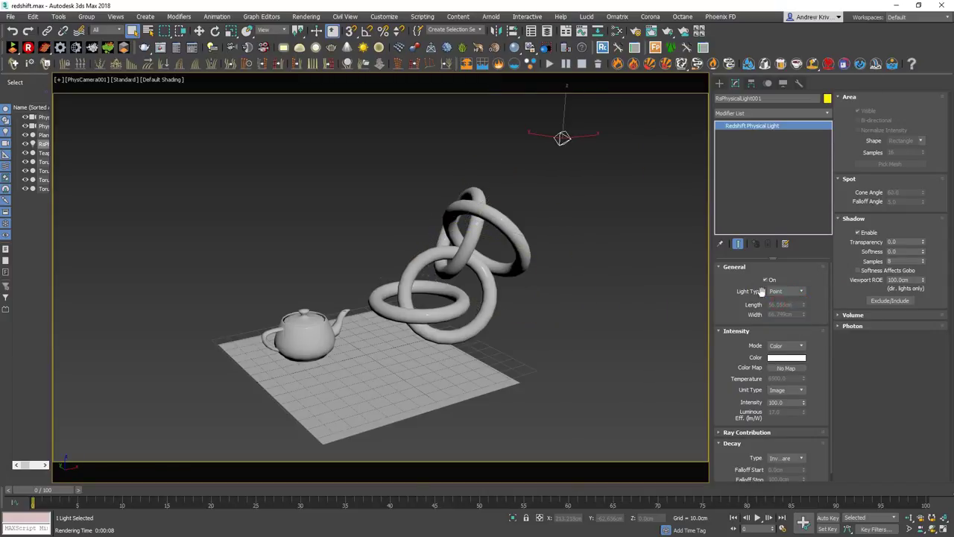
pyautogui.click(773, 299)
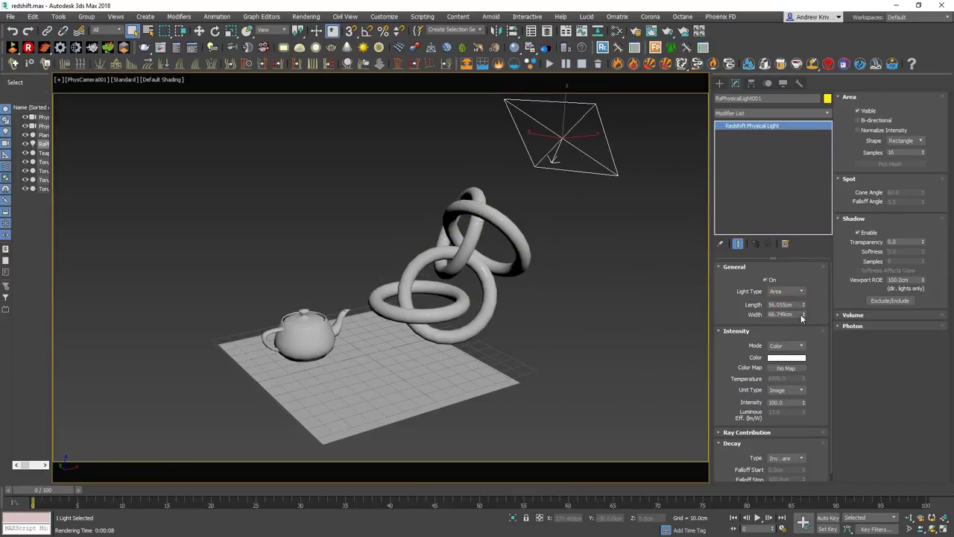
pyautogui.moveTo(803, 304); pyautogui.dragTo(815, 328)
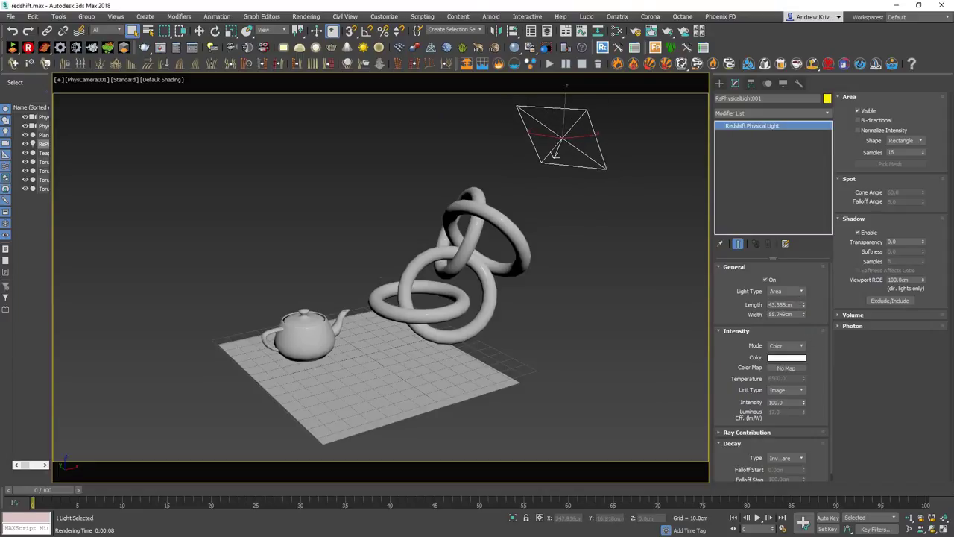
pyautogui.click(802, 347)
# Keep intensity mode on Color and open the interactive Redshift Render View.
pyautogui.click(783, 354)
pyautogui.click(306, 16)
pyautogui.click(336, 69)
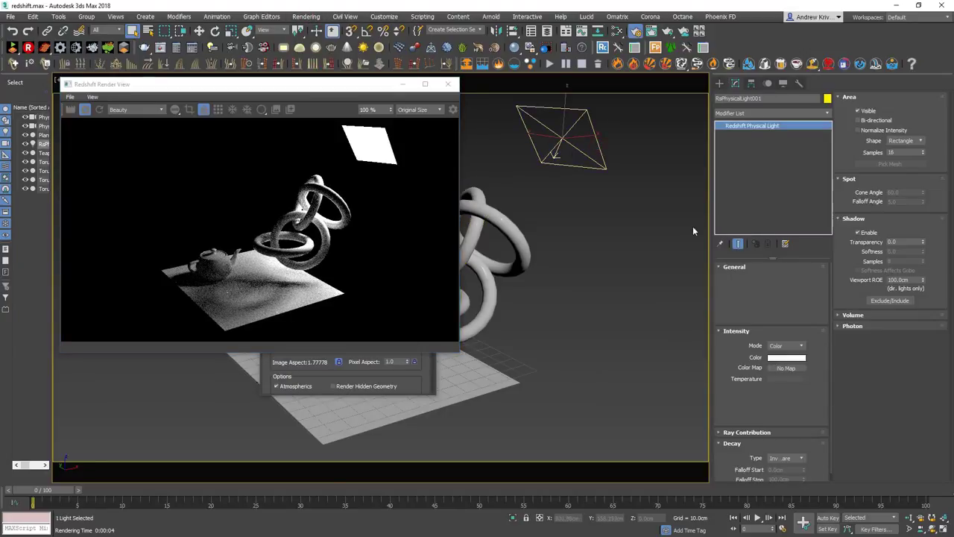
# Preview a cyan light colour in the colour picker, then cancel the change.
pyautogui.click(792, 360)
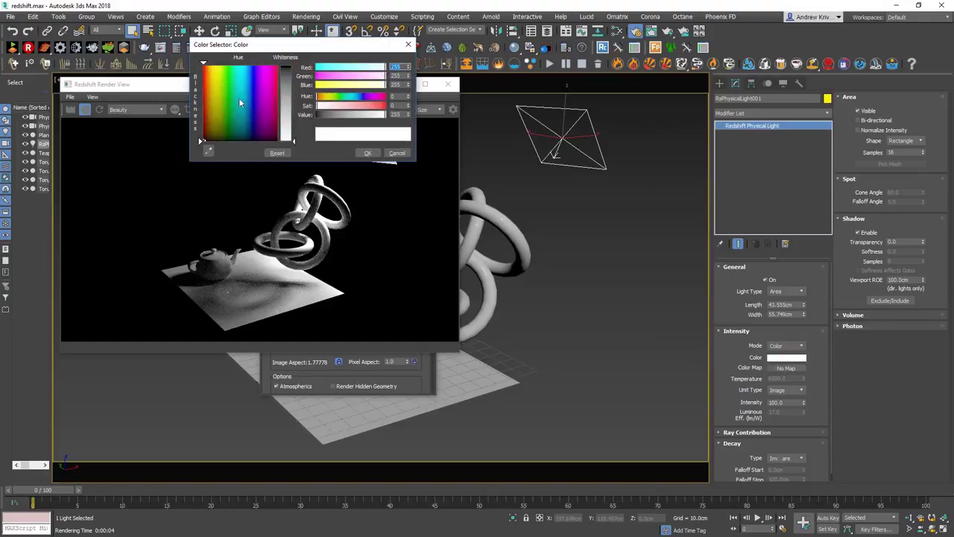
pyautogui.moveTo(298, 52); pyautogui.dragTo(641, 186)
pyautogui.moveTo(723, 209)
pyautogui.mouseDown()
pyautogui.moveTo(669, 208)
pyautogui.moveTo(662, 238)
pyautogui.mouseUp()
pyautogui.click(737, 296)
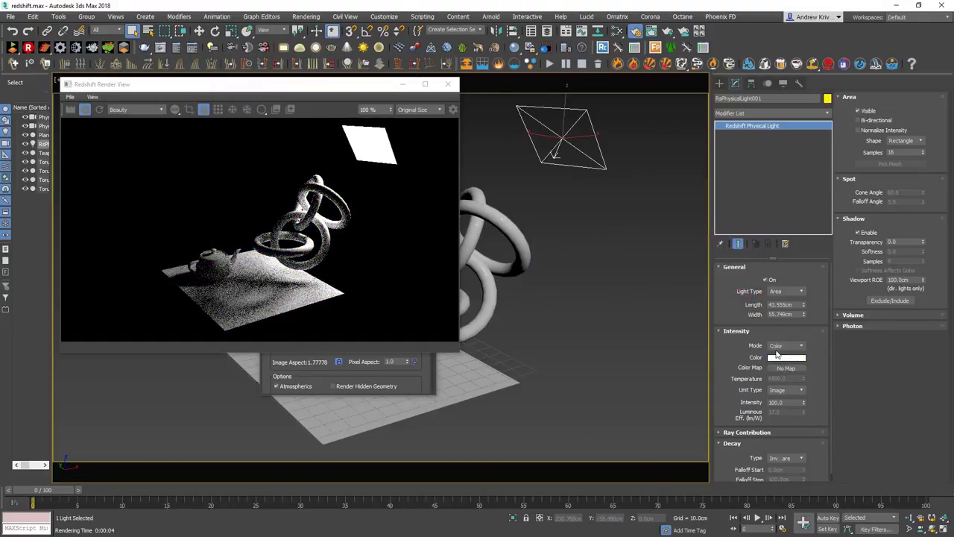
# Switch the light's intensity mode to Temperature and set it to 8000.
pyautogui.click(794, 347)
pyautogui.click(782, 362)
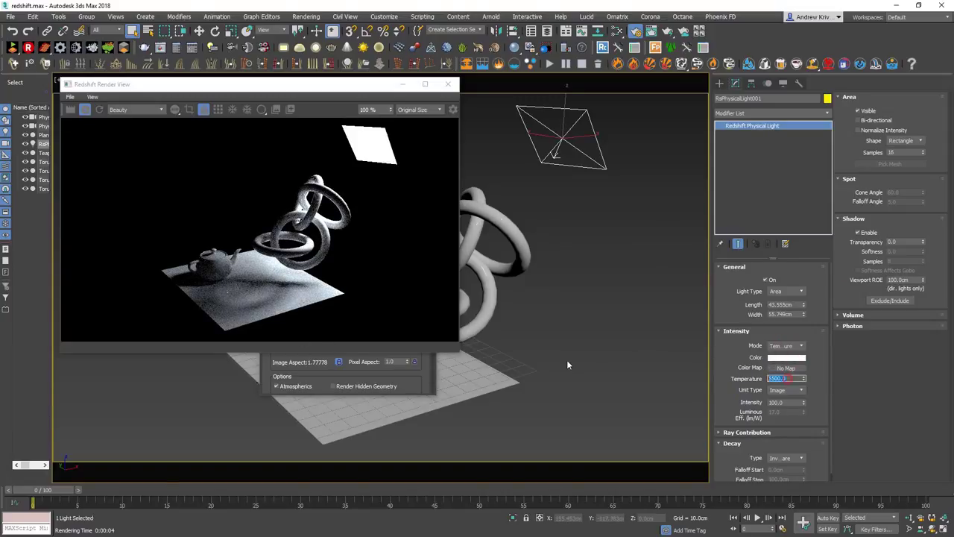
pyautogui.write('4')
pyautogui.press('Return')
pyautogui.press('Return')
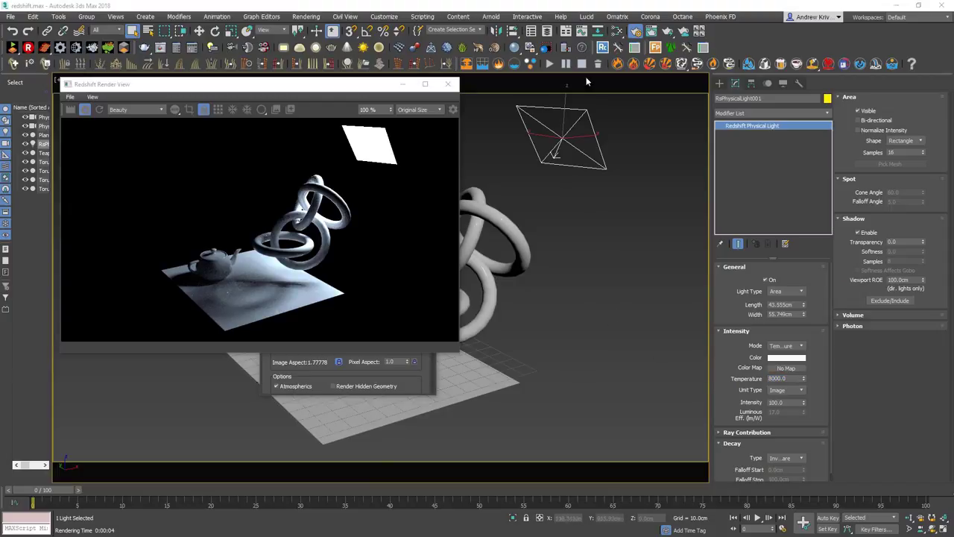
pyautogui.click(634, 30)
# Create a Gradient map in the Slate editor and wire it to the light's Color Map.
pyautogui.moveTo(609, 112); pyautogui.dragTo(230, 148)
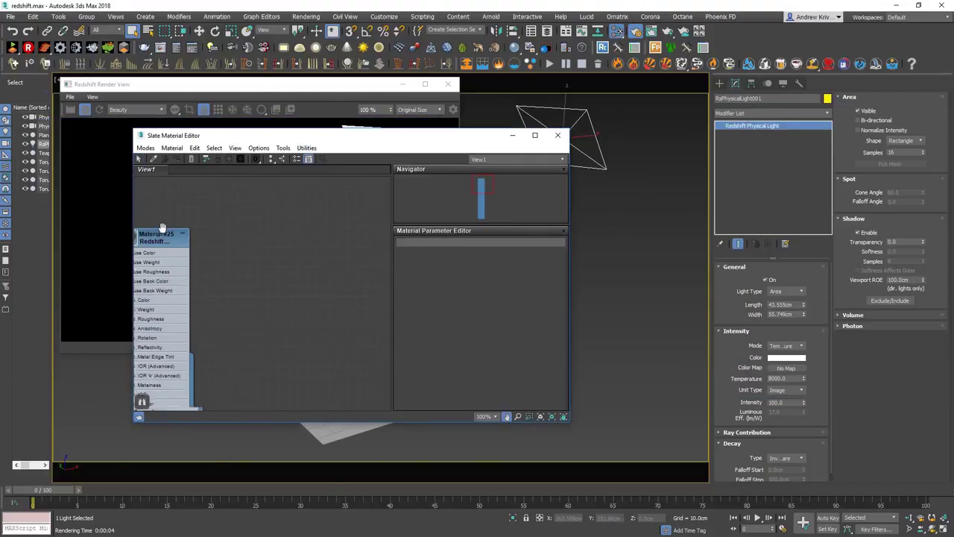
pyautogui.rightClick(313, 276)
pyautogui.moveTo(251, 289)
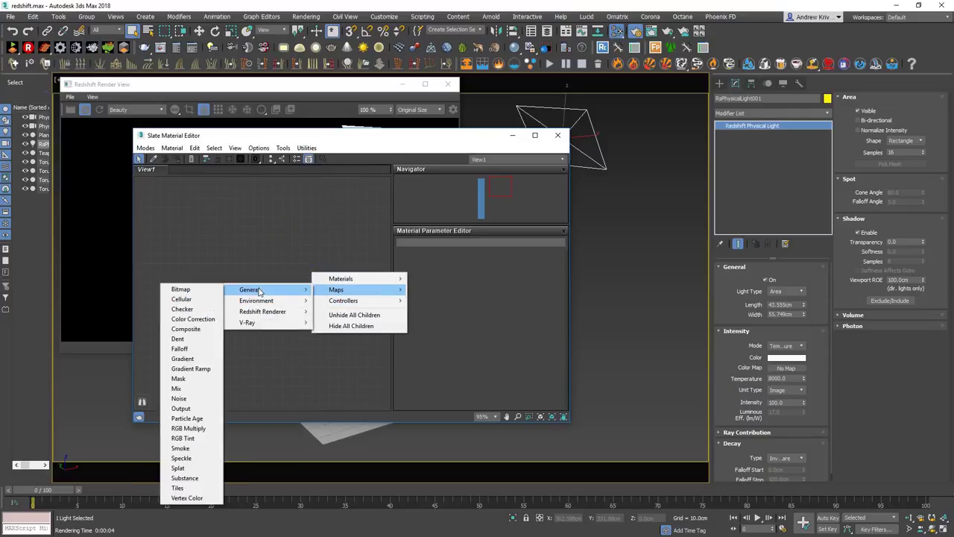
pyautogui.click(182, 359)
pyautogui.moveTo(306, 283)
pyautogui.mouseDown()
pyautogui.moveTo(260, 263)
pyautogui.moveTo(635, 359)
pyautogui.moveTo(786, 367)
pyautogui.mouseUp()
pyautogui.moveTo(223, 135); pyautogui.dragTo(567, 144)
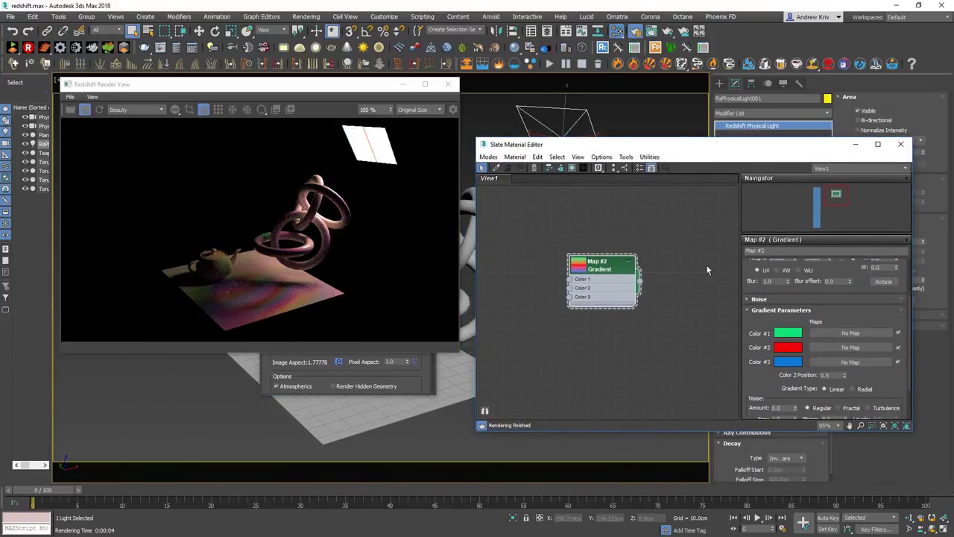
# Set the gradient's Color #1 to red and Color #2 to orange.
pyautogui.click(788, 332)
pyautogui.moveTo(589, 226); pyautogui.dragTo(549, 208)
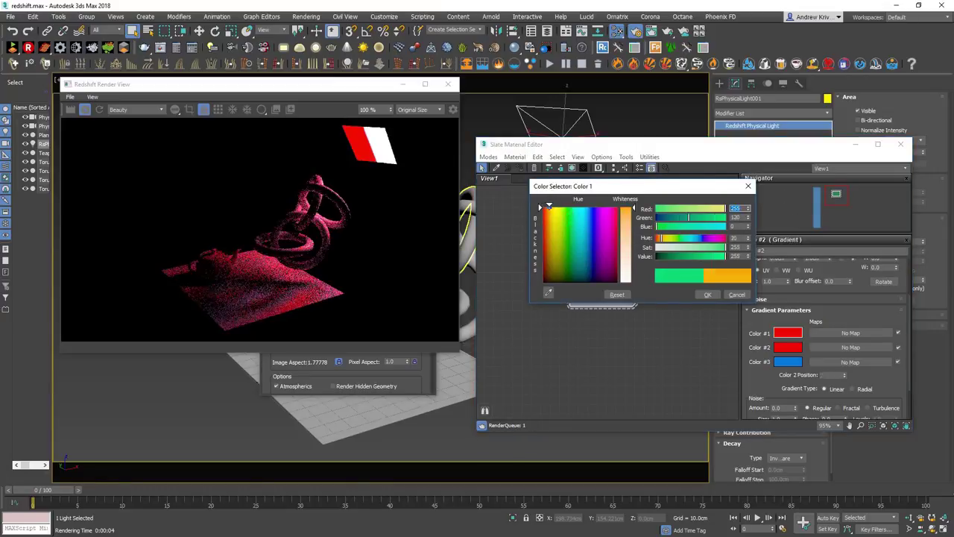
pyautogui.click(617, 294)
pyautogui.click(707, 294)
pyautogui.click(788, 348)
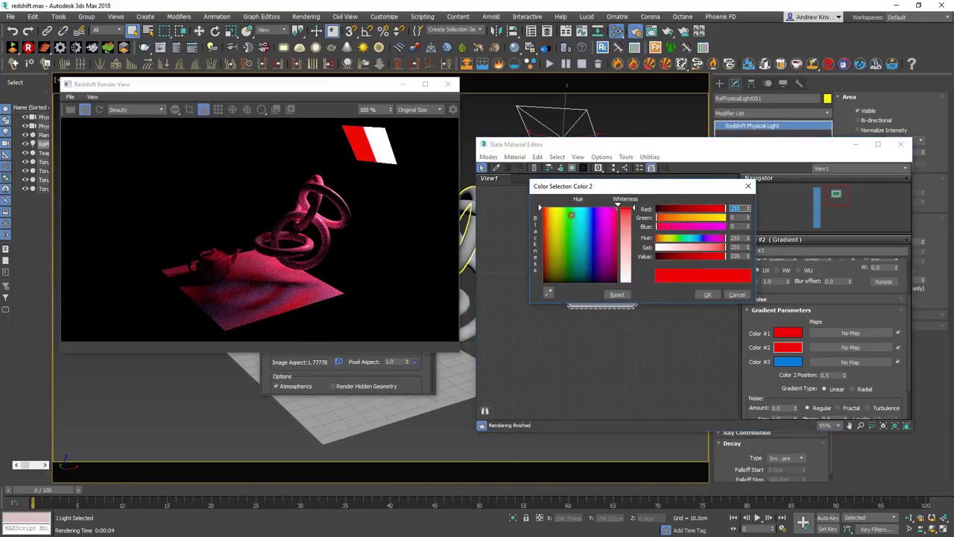
pyautogui.moveTo(571, 215); pyautogui.dragTo(553, 212)
pyautogui.click(707, 295)
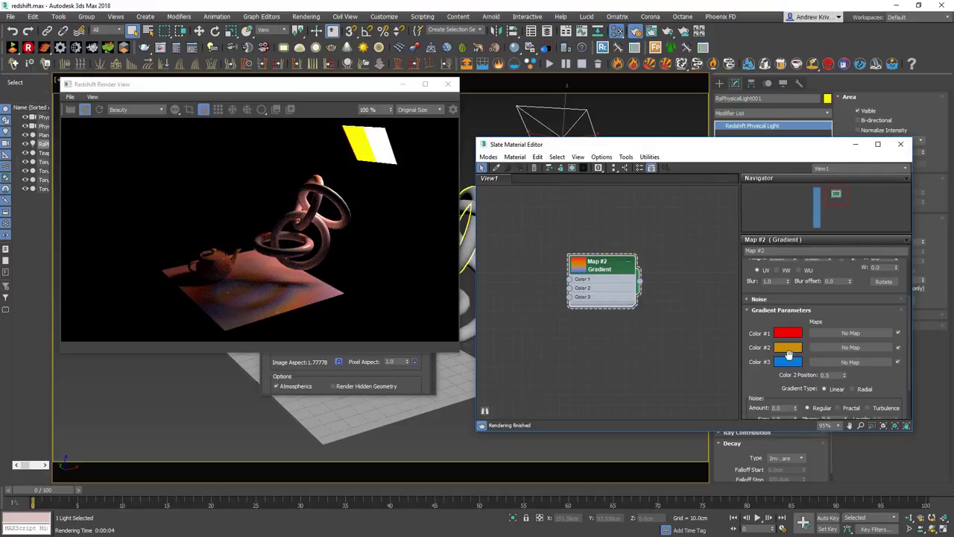
# Try luminous power and radiance unit types, settling on Image units for the light.
pyautogui.press('m')
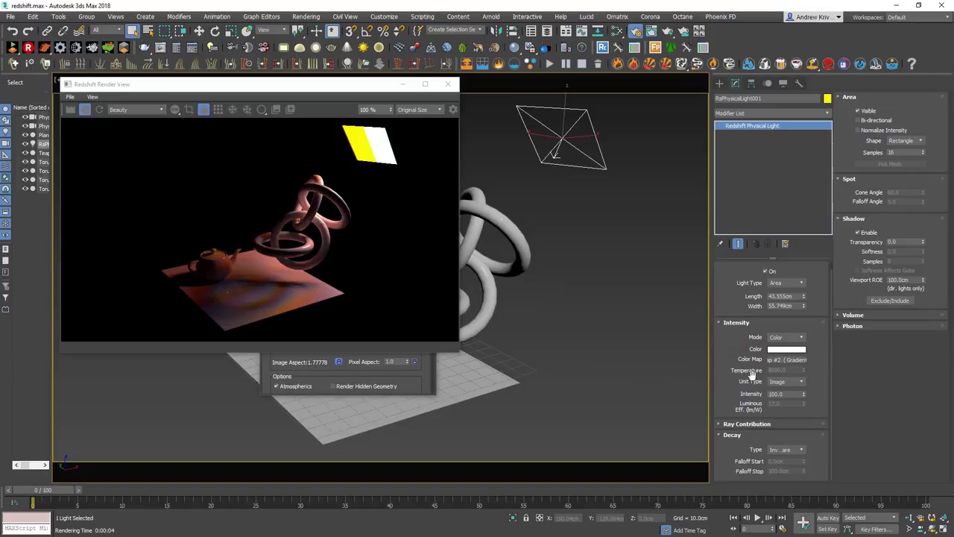
pyautogui.click(793, 381)
pyautogui.click(791, 390)
pyautogui.write('200')
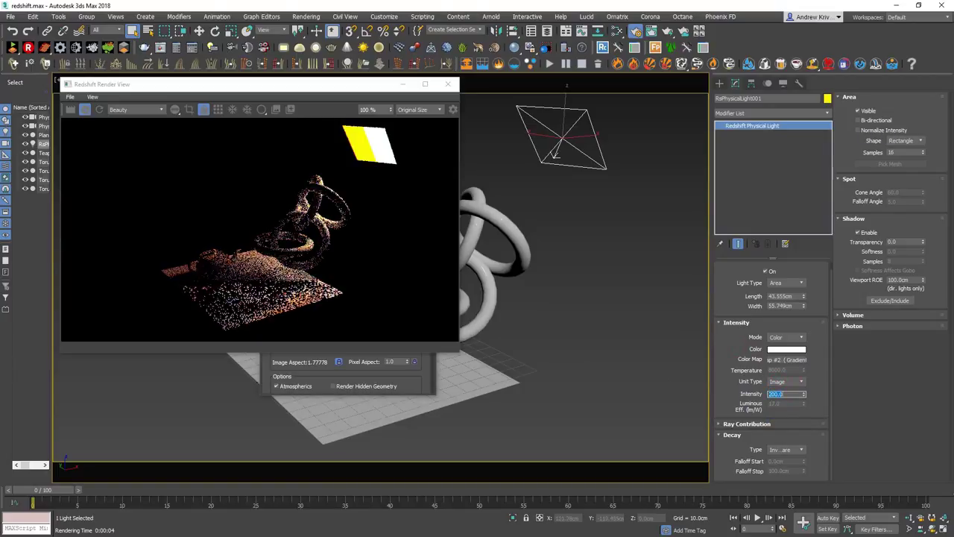
pyautogui.click(793, 381)
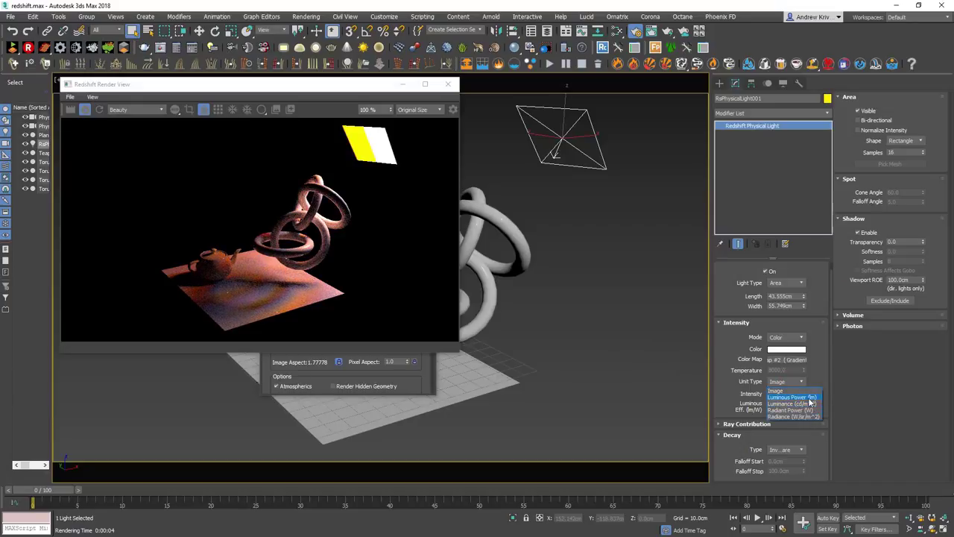
pyautogui.click(790, 396)
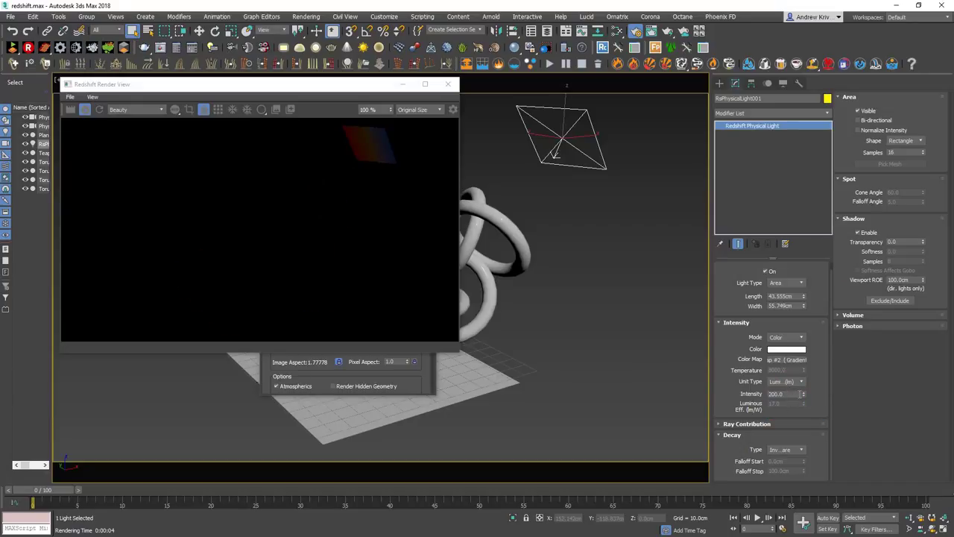
pyautogui.click(794, 382)
pyautogui.click(796, 415)
pyautogui.click(794, 381)
pyautogui.click(790, 389)
# Test the Affects Diffuse and Specular toggles, then lower Diffuse Scale to 0.4.
pyautogui.click(745, 423)
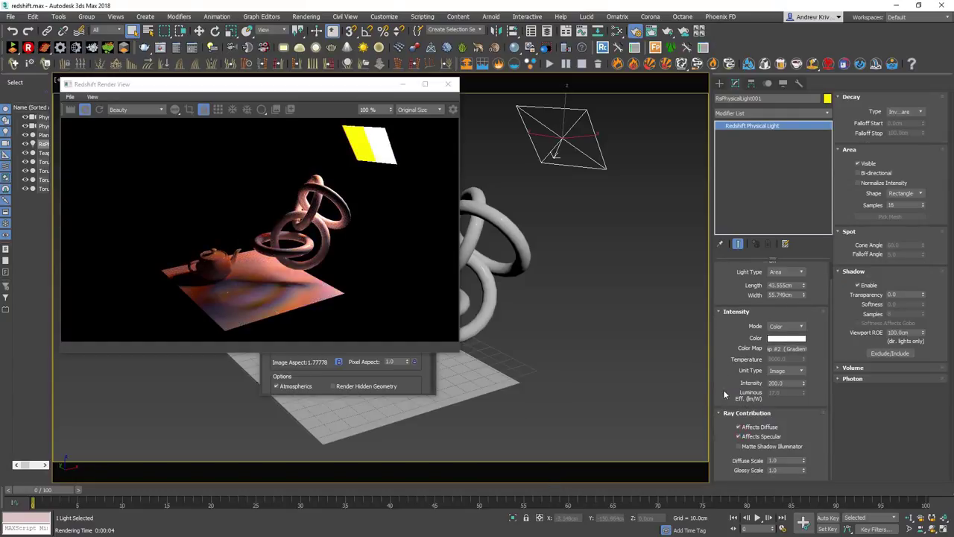
pyautogui.click(739, 427)
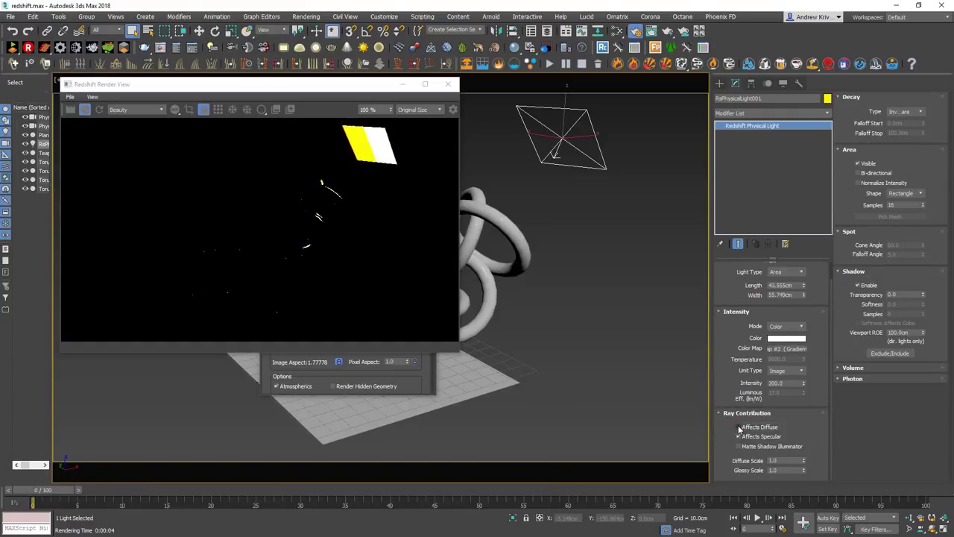
pyautogui.click(739, 428)
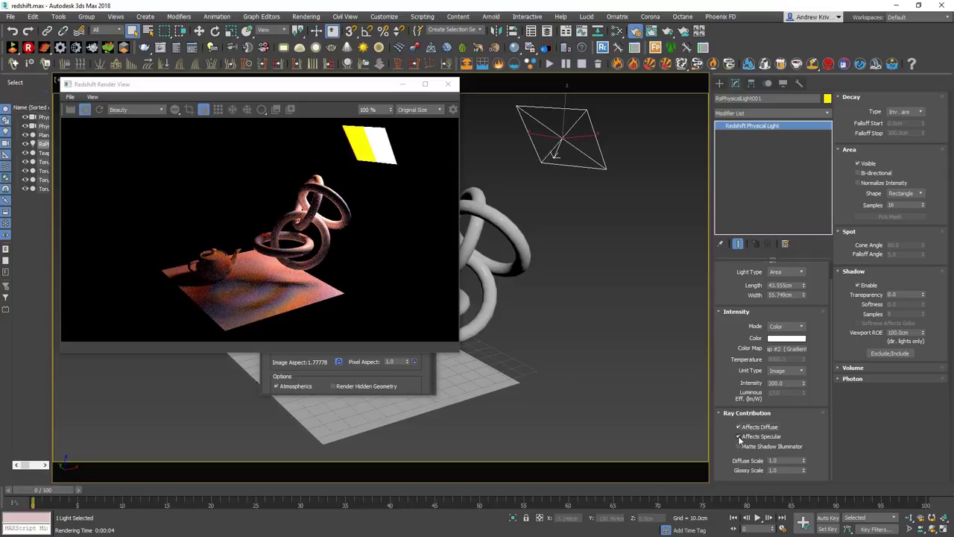
pyautogui.click(738, 437)
pyautogui.click(739, 437)
pyautogui.click(751, 445)
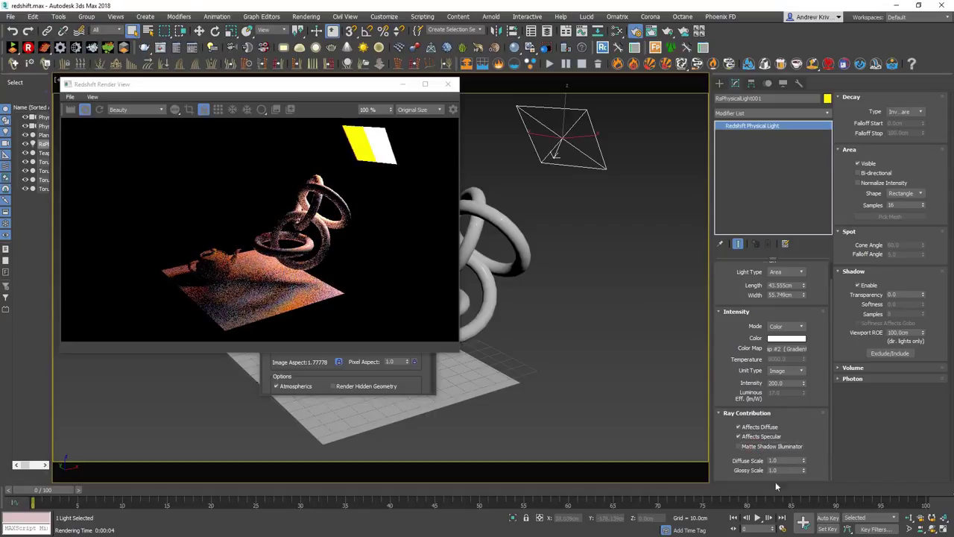
pyautogui.moveTo(803, 460); pyautogui.dragTo(804, 477)
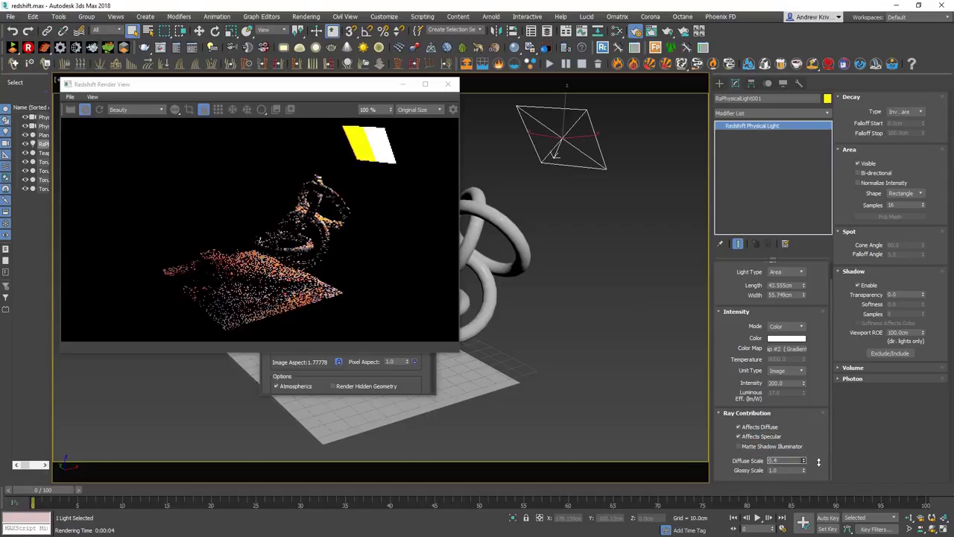
# Restore Diffuse Scale to 1.0 and keep Inverse-Square decay.
pyautogui.moveTo(804, 461); pyautogui.dragTo(803, 448)
pyautogui.click(804, 471)
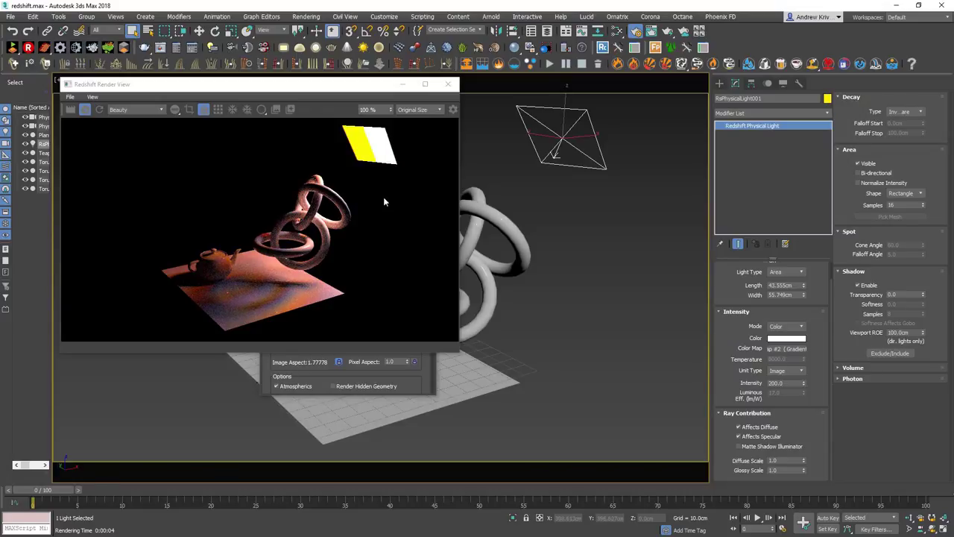
pyautogui.click(921, 112)
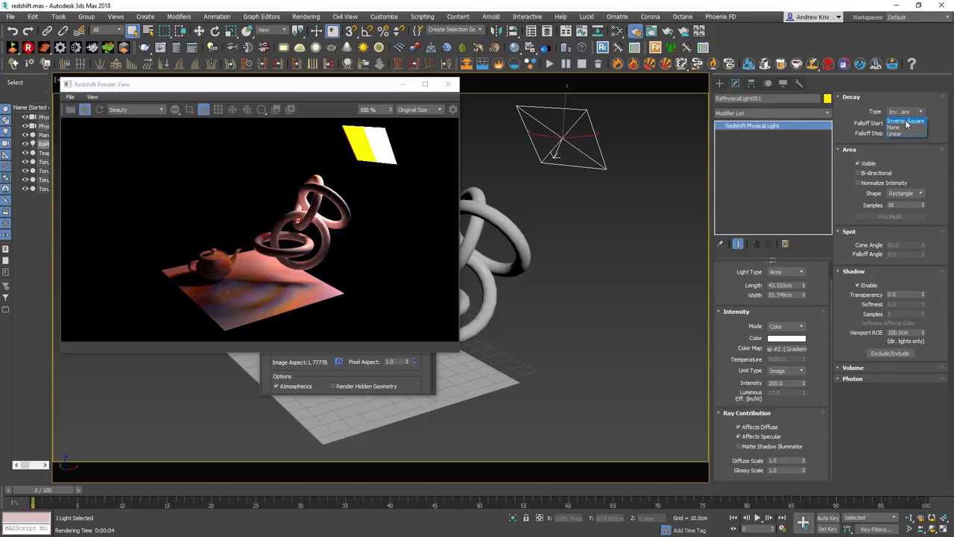
pyautogui.click(907, 122)
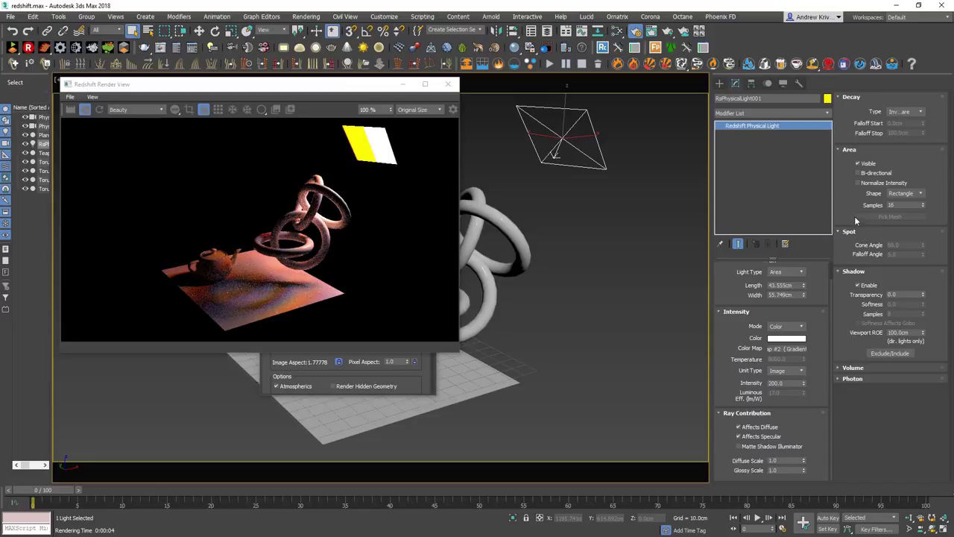
# Toggle the light's Visible option back on and undo Normalize Intensity.
pyautogui.click(858, 163)
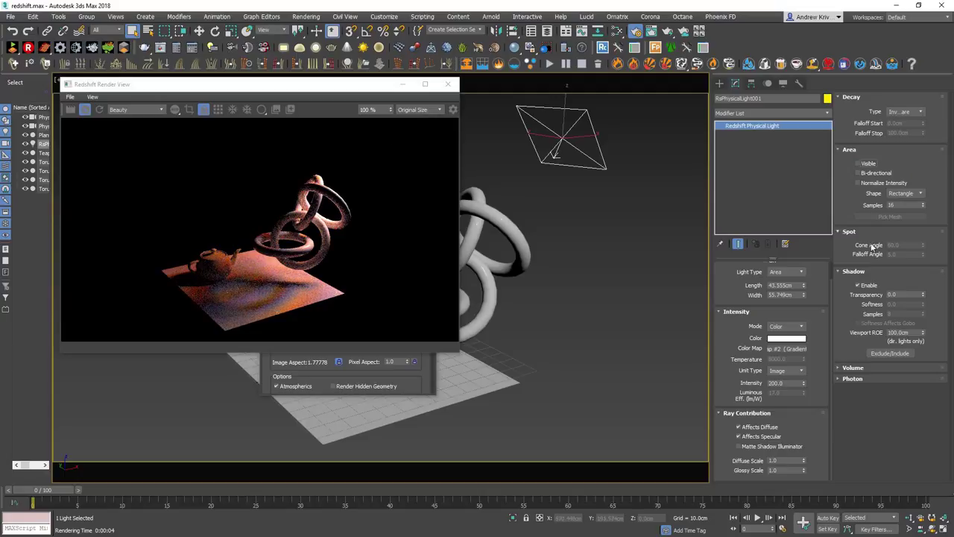
pyautogui.click(858, 173)
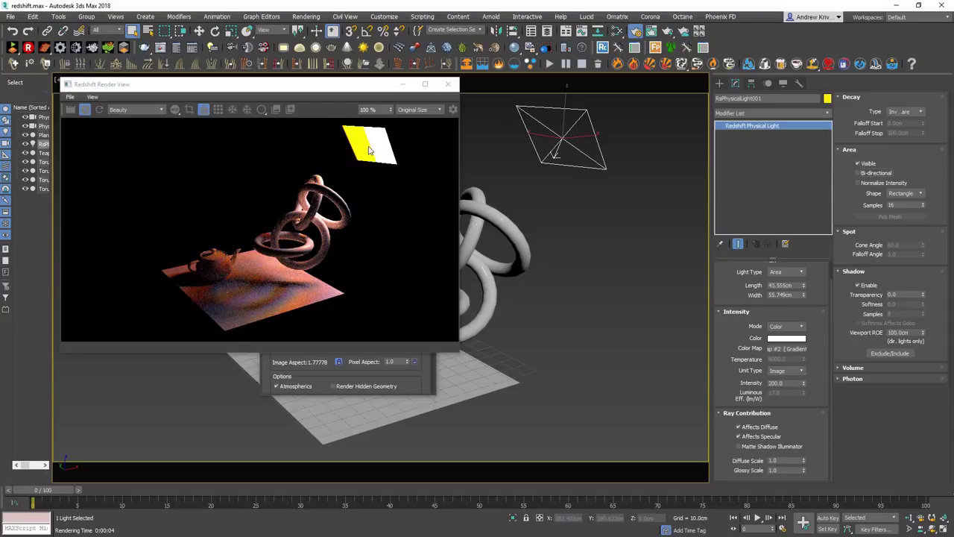
pyautogui.click(858, 183)
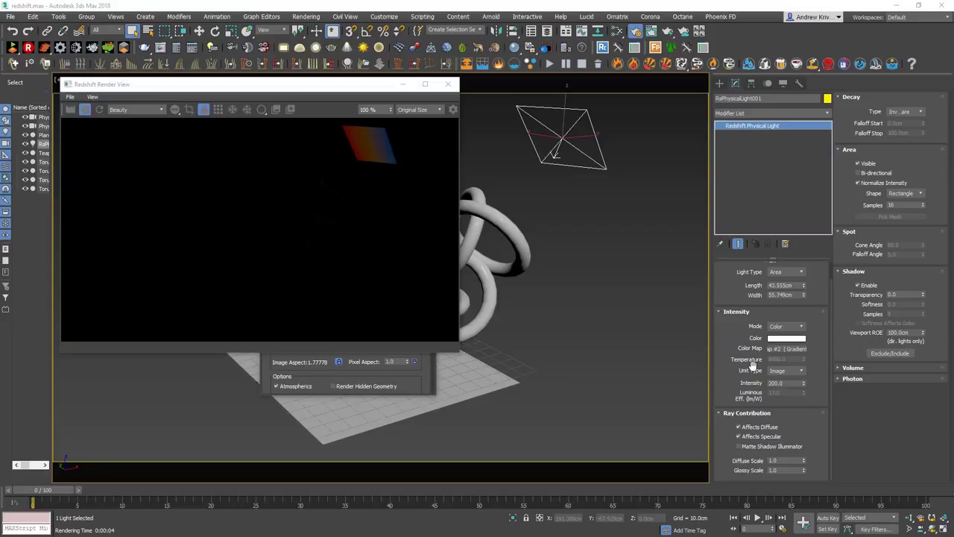
pyautogui.hotkey('ctrl', 'z')
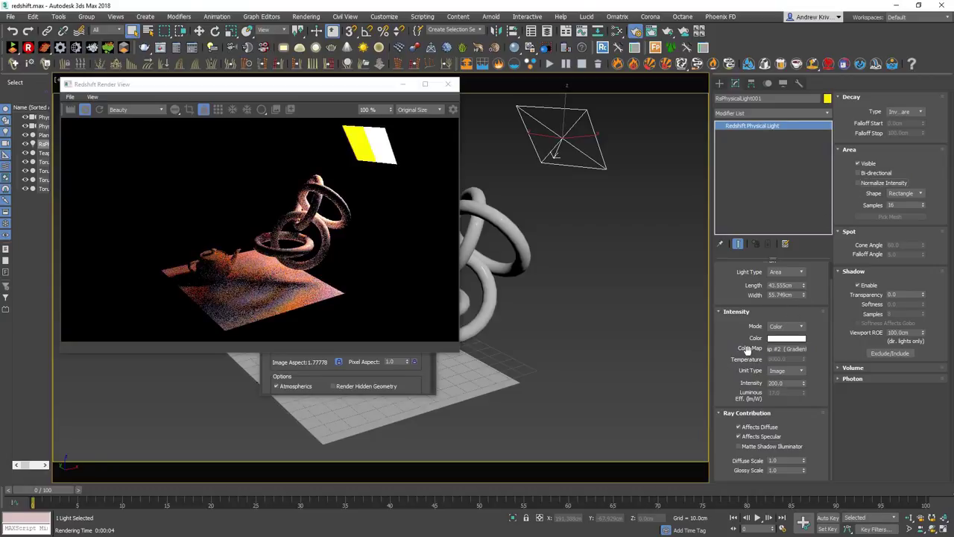
pyautogui.scroll(1, 742, 365)
# Enlarge the area light's length and width and turn on Normalize Intensity.
pyautogui.moveTo(805, 301); pyautogui.dragTo(805, 190)
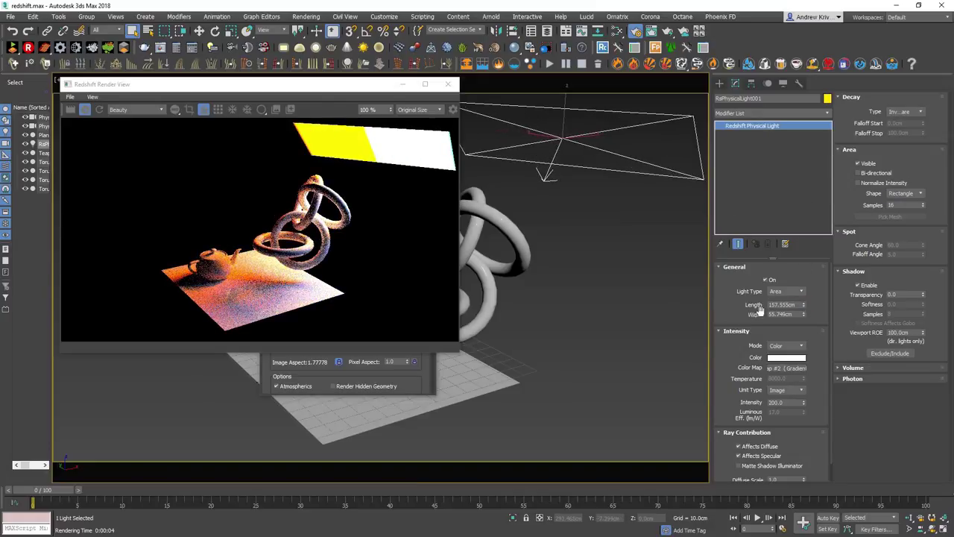
pyautogui.moveTo(804, 314); pyautogui.dragTo(806, 279)
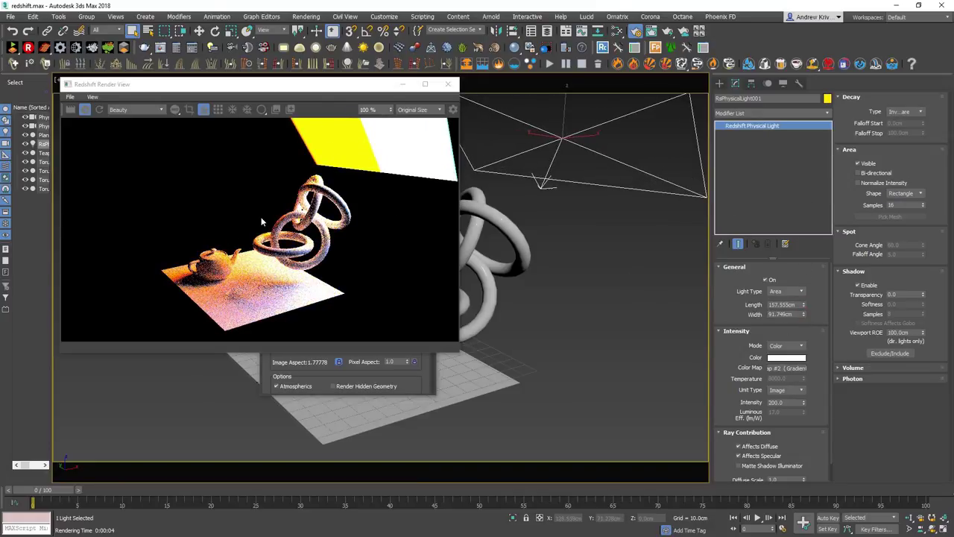
pyautogui.click(858, 183)
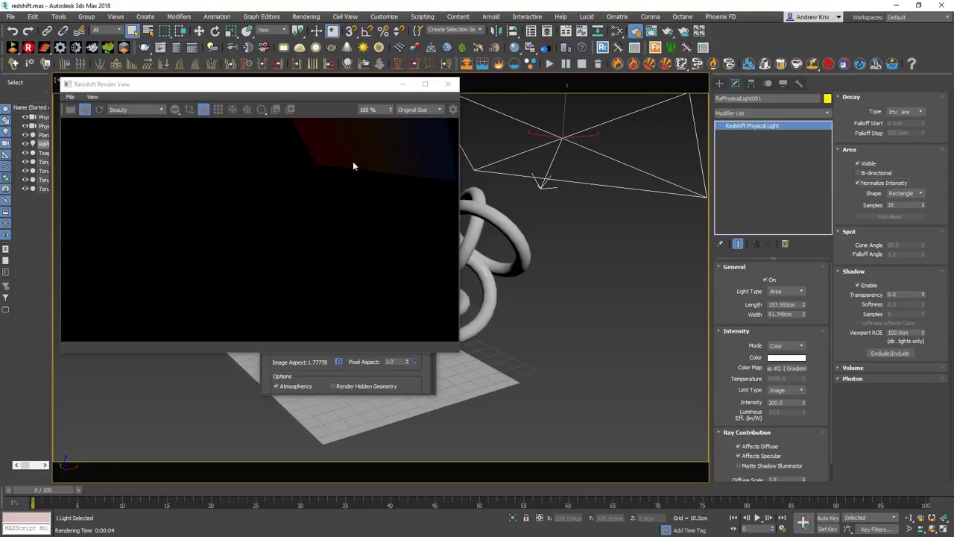
# Cycle the area shape through Disc, Sphere and Cylinder, ending on Mesh.
pyautogui.click(896, 195)
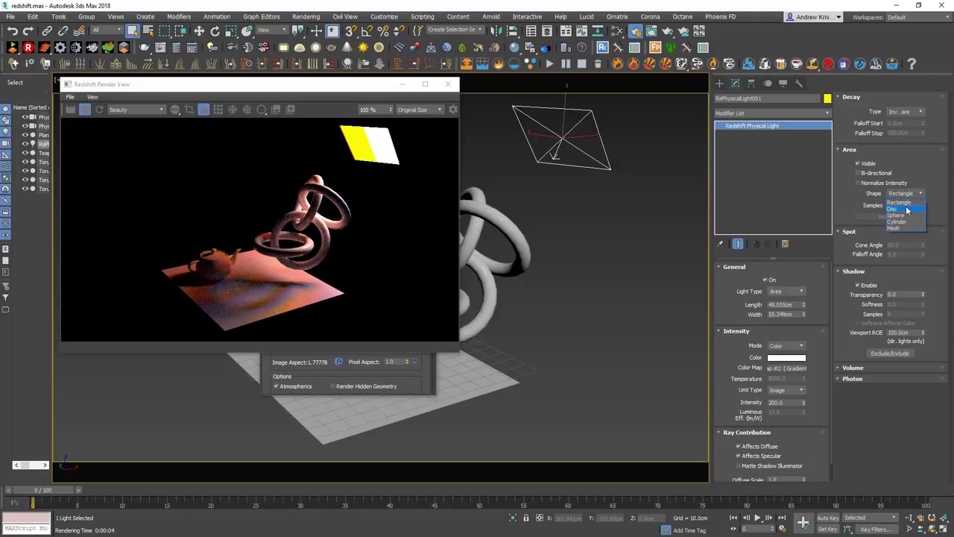
pyautogui.click(907, 210)
pyautogui.click(904, 193)
pyautogui.click(909, 217)
pyautogui.click(911, 195)
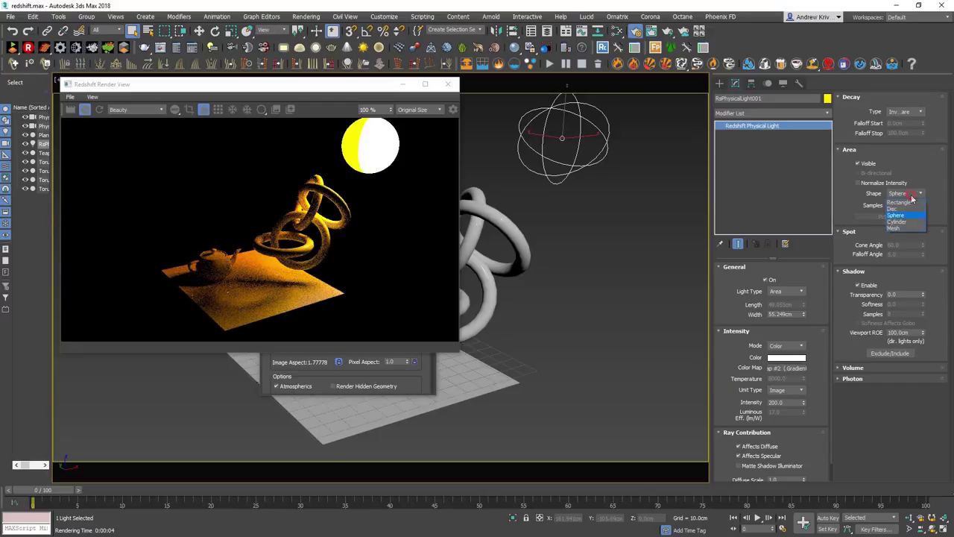
pyautogui.click(904, 216)
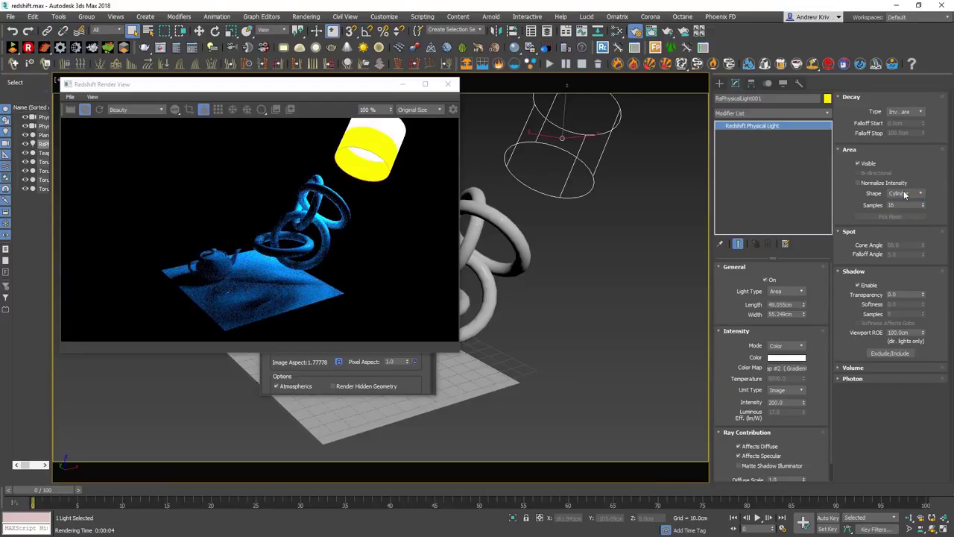
pyautogui.click(904, 194)
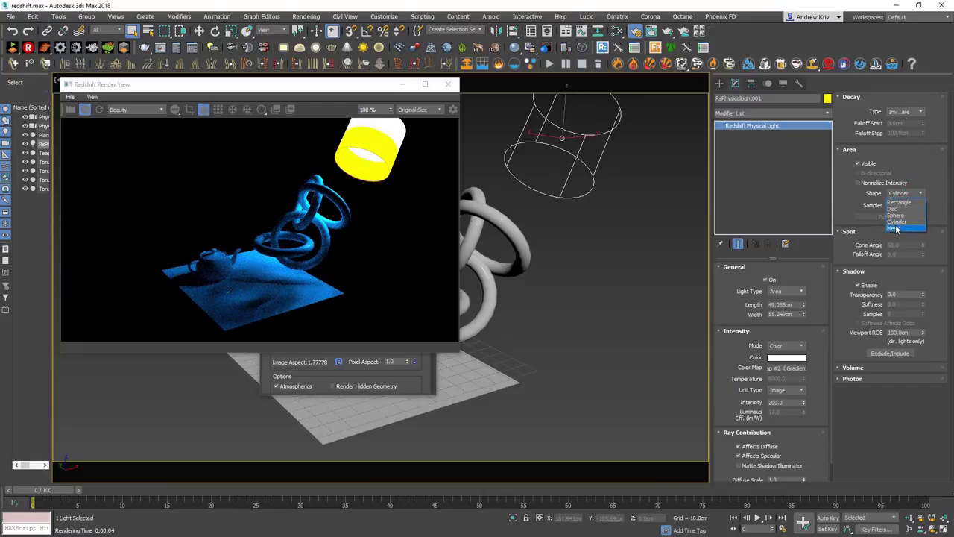
pyautogui.click(897, 229)
pyautogui.moveTo(354, 90); pyautogui.dragTo(474, 198)
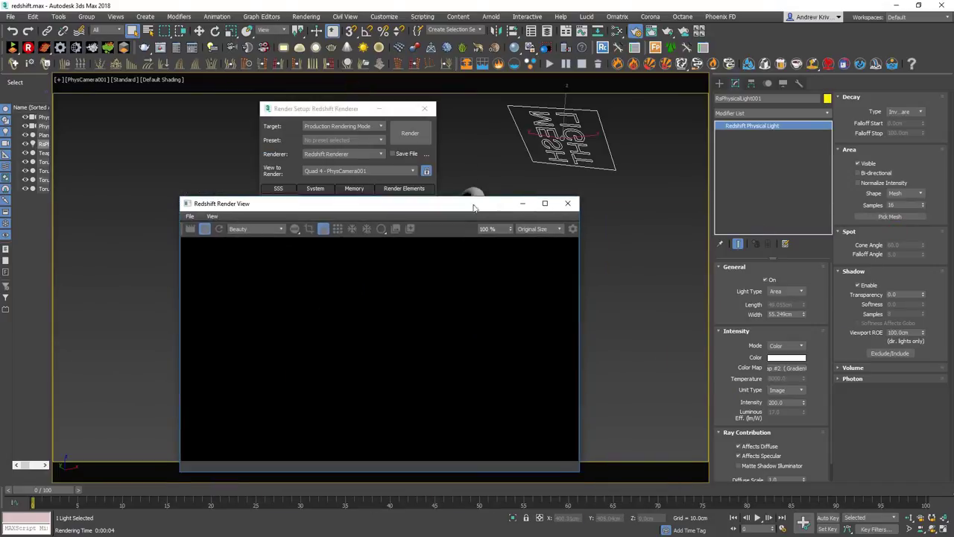
# Pick Teapot001 as the area light's mesh shape.
pyautogui.moveTo(328, 104); pyautogui.dragTo(67, 98)
pyautogui.moveTo(263, 201)
pyautogui.mouseDown()
pyautogui.moveTo(456, 216)
pyautogui.moveTo(568, 307)
pyautogui.moveTo(472, 281)
pyautogui.mouseUp()
pyautogui.click(902, 216)
pyautogui.click(299, 331)
pyautogui.moveTo(568, 281)
pyautogui.mouseDown()
pyautogui.moveTo(383, 146)
pyautogui.moveTo(385, 156)
pyautogui.mouseUp()
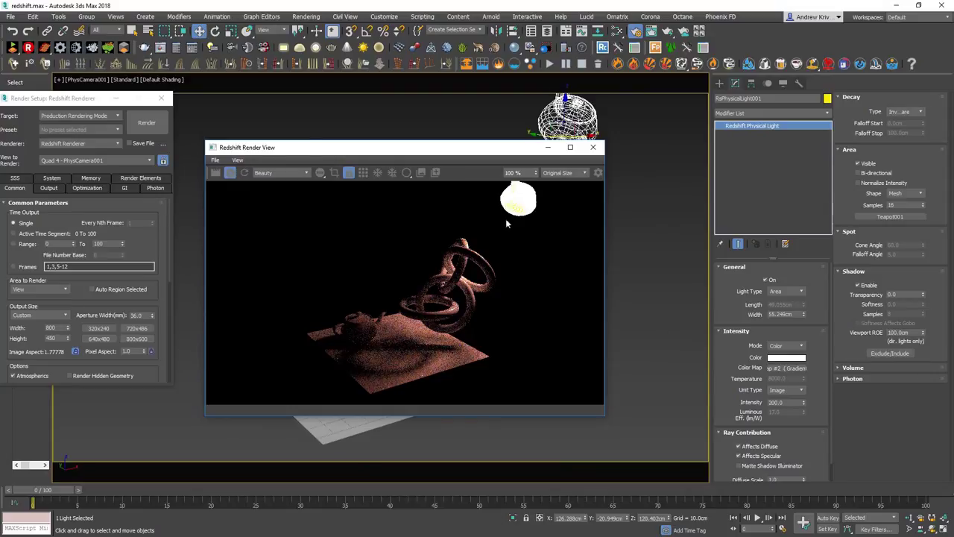
# Change the area light's shape back to Sphere.
pyautogui.click(903, 193)
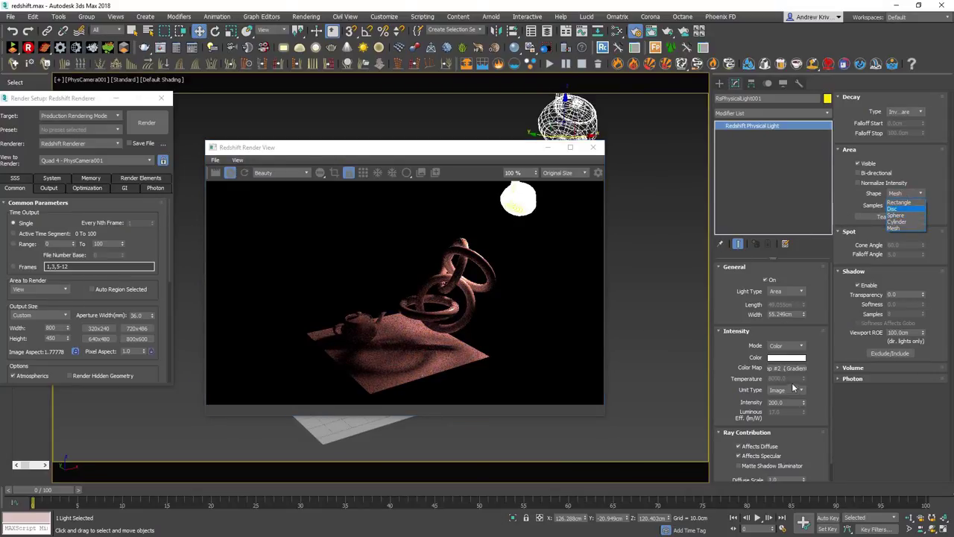
pyautogui.click(895, 215)
pyautogui.click(904, 193)
pyautogui.click(895, 215)
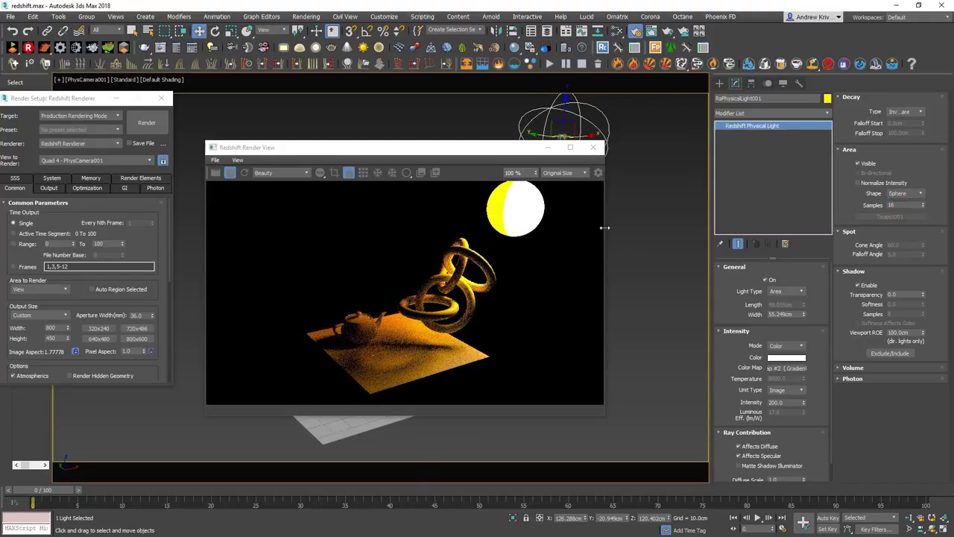
pyautogui.moveTo(486, 148); pyautogui.dragTo(360, 183)
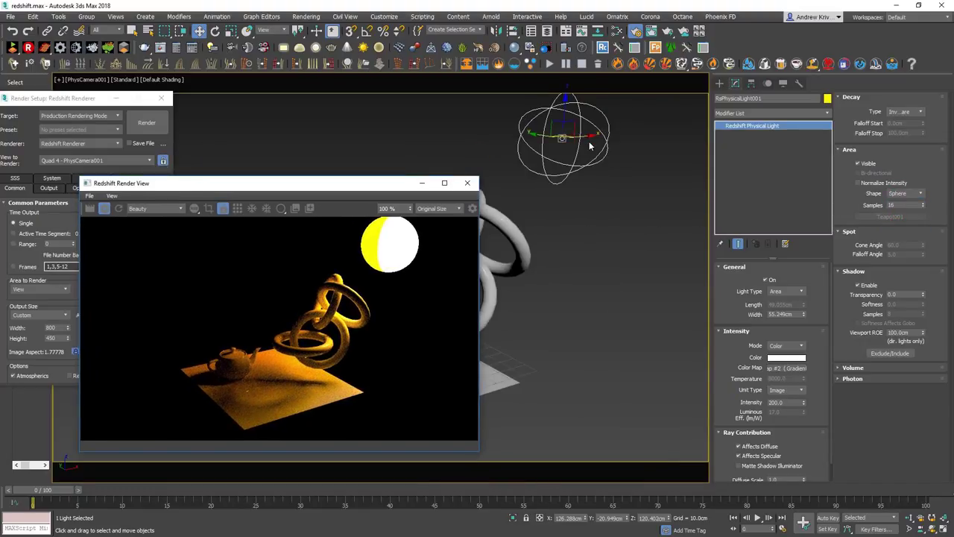
# Rotate the sphere light to a new angle.
pyautogui.press('e')
pyautogui.moveTo(569, 140)
pyautogui.mouseDown()
pyautogui.moveTo(554, 141)
pyautogui.moveTo(659, 275)
pyautogui.mouseUp()
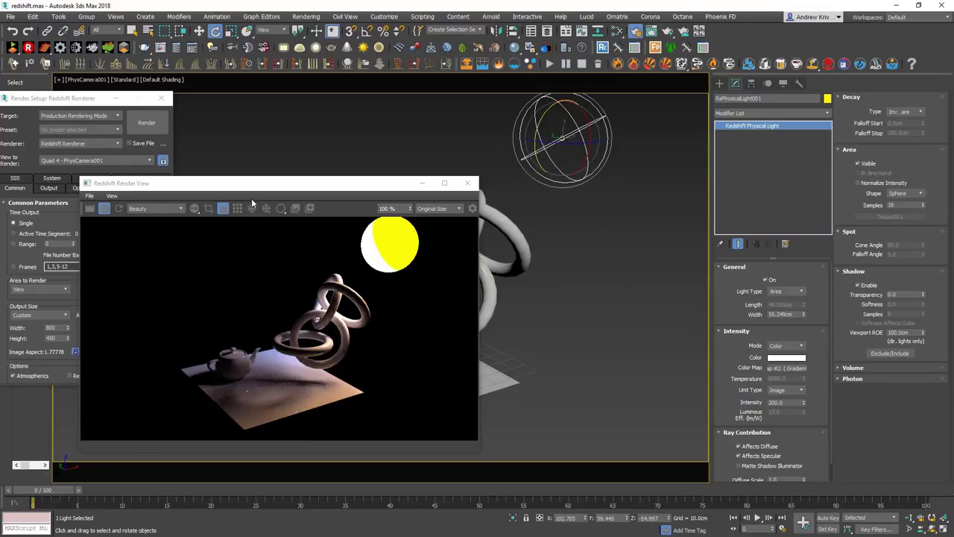
pyautogui.moveTo(261, 185); pyautogui.dragTo(324, 160)
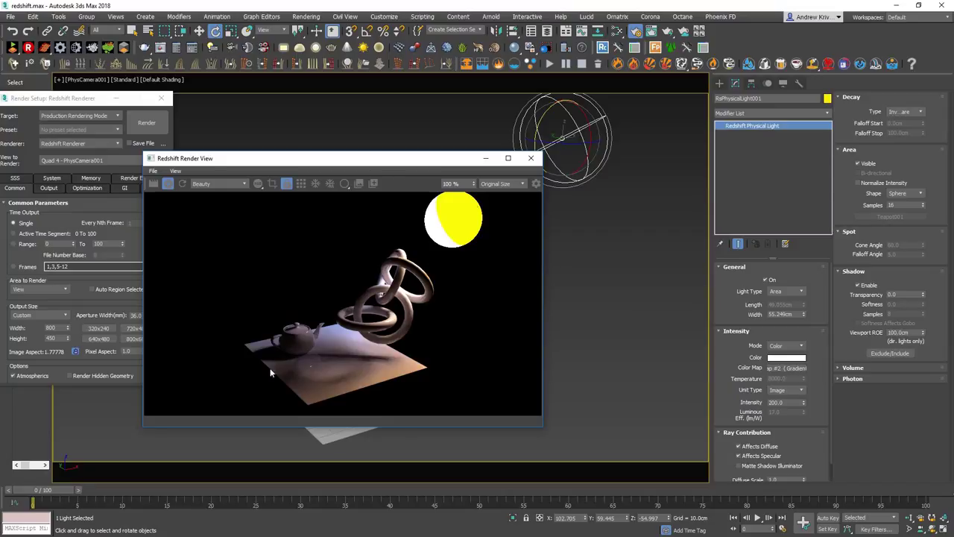
# Set the light's Area Samples to 1024, then back down to 32.
pyautogui.doubleClick(894, 205)
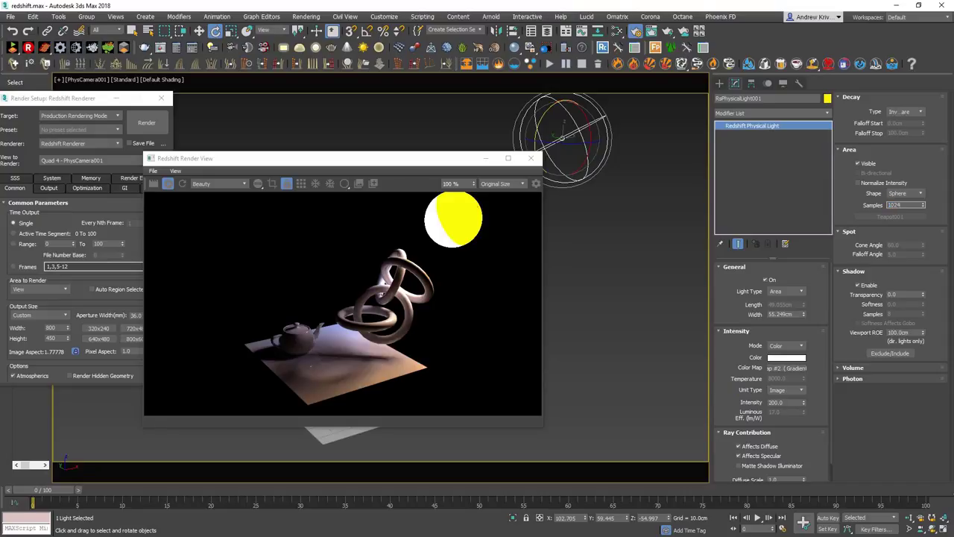
pyautogui.press('Return')
pyautogui.moveTo(222, 158); pyautogui.dragTo(264, 152)
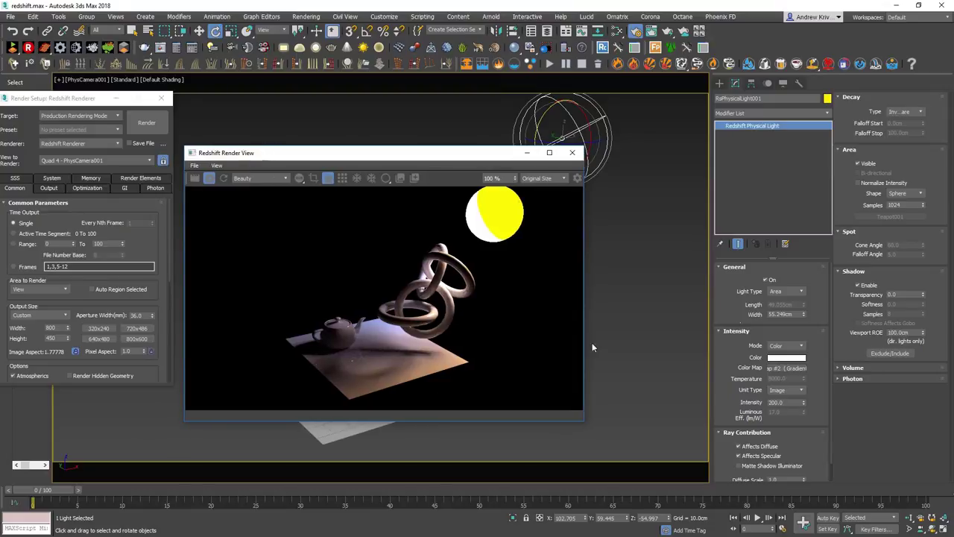
pyautogui.doubleClick(894, 204)
pyautogui.write('32')
pyautogui.press('Return')
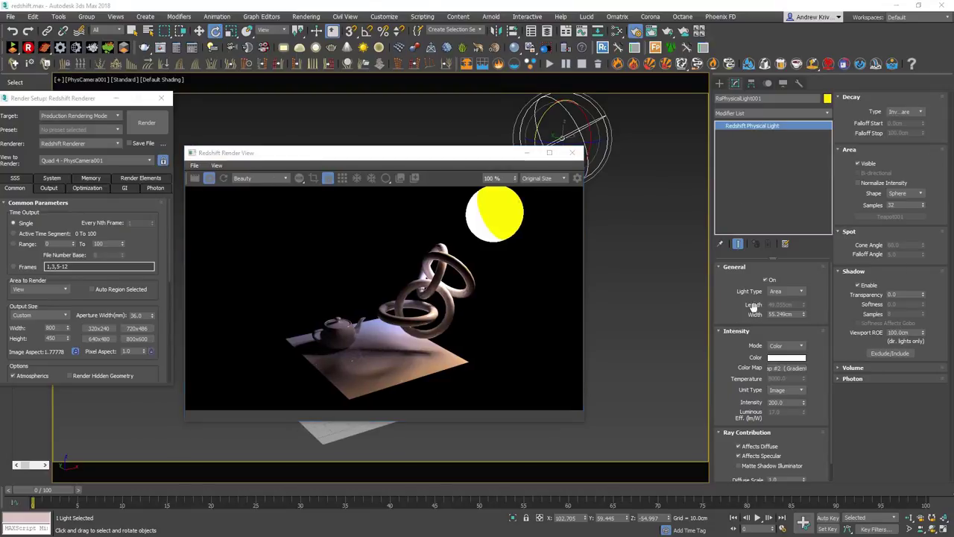
# Change the light type from Area to Spot and rotate it toward the knots.
pyautogui.click(787, 292)
pyautogui.click(779, 313)
pyautogui.moveTo(540, 120); pyautogui.dragTo(529, 383)
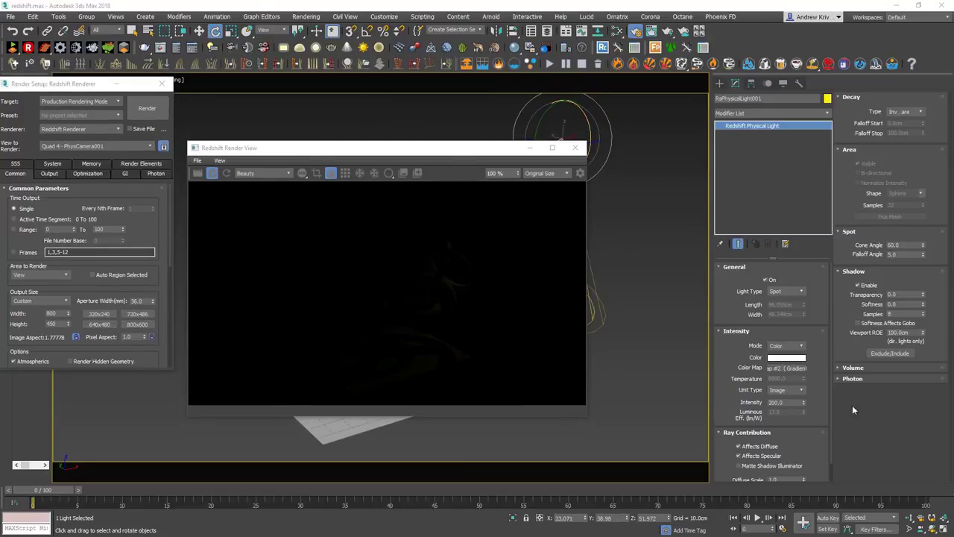
# Set intensity 1200, cone 74° and falloff 15.9°, then raise intensity to 5000.
pyautogui.doubleClick(782, 402)
pyautogui.write('12')
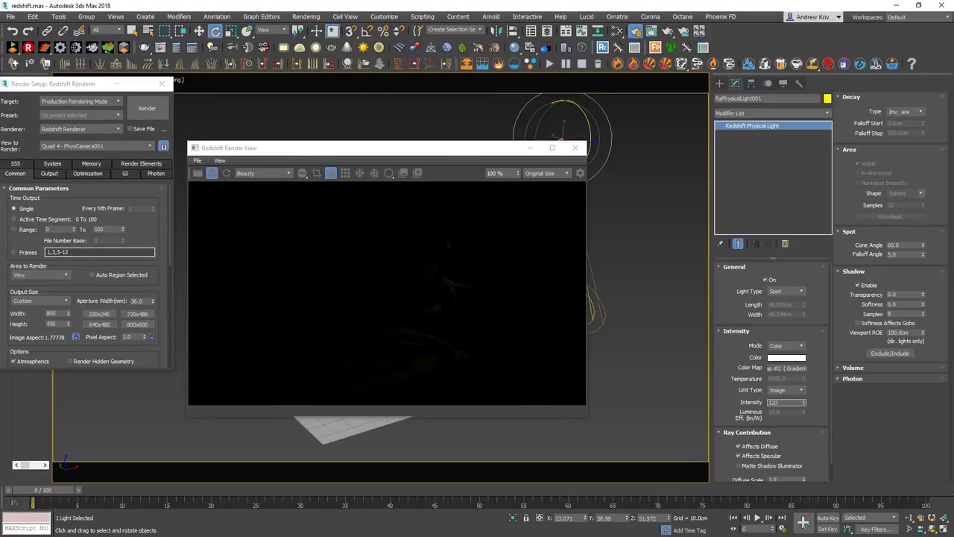
pyautogui.press('Return')
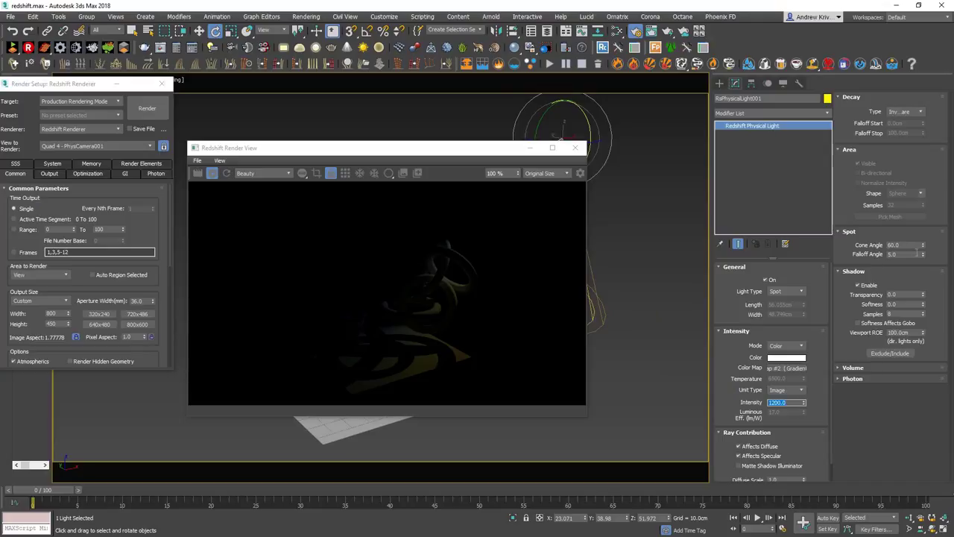
pyautogui.moveTo(924, 247); pyautogui.dragTo(924, 224)
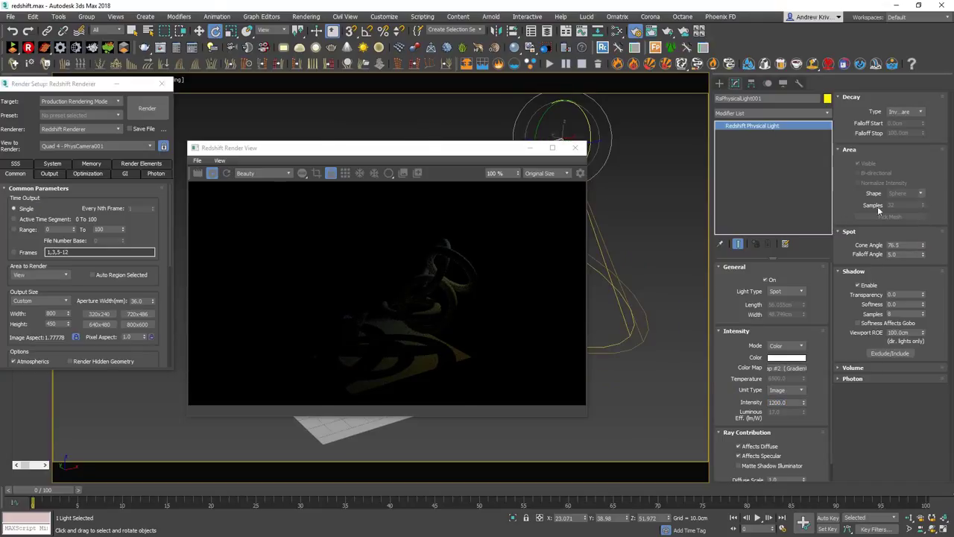
pyautogui.moveTo(924, 256); pyautogui.dragTo(924, 262)
pyautogui.moveTo(803, 402); pyautogui.dragTo(838, 80)
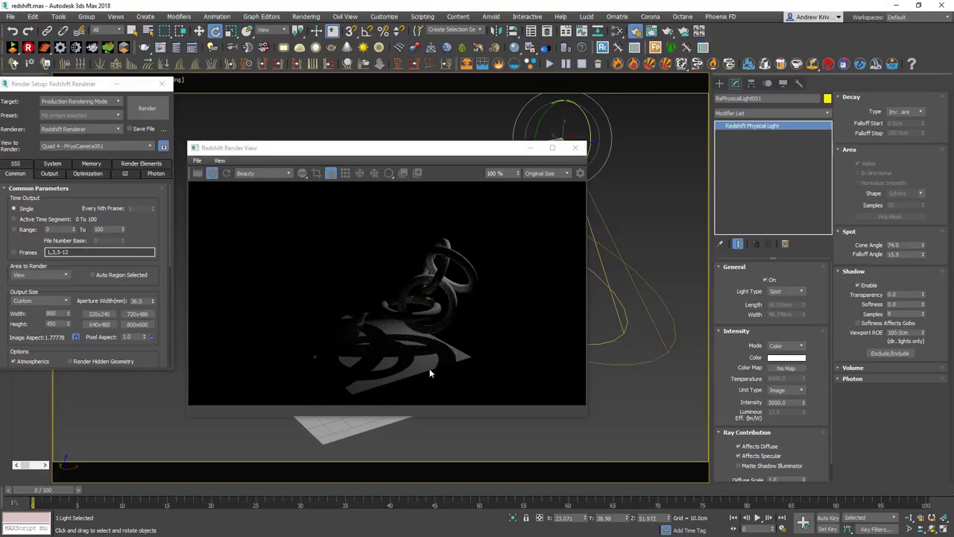
# Toggle shadow casting, reset shadow transparency to zero and increase shadow softness.
pyautogui.click(857, 286)
pyautogui.click(858, 285)
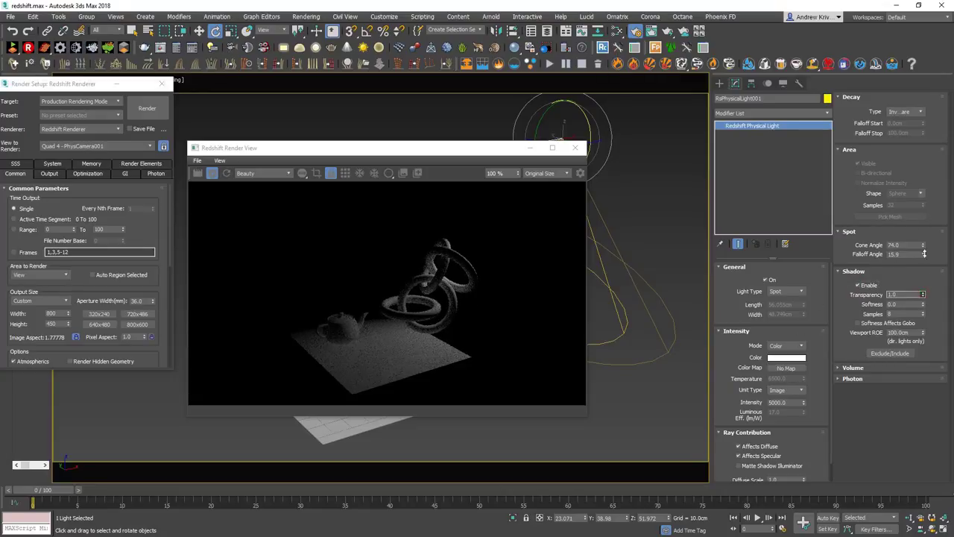
pyautogui.moveTo(929, 293); pyautogui.dragTo(926, 290)
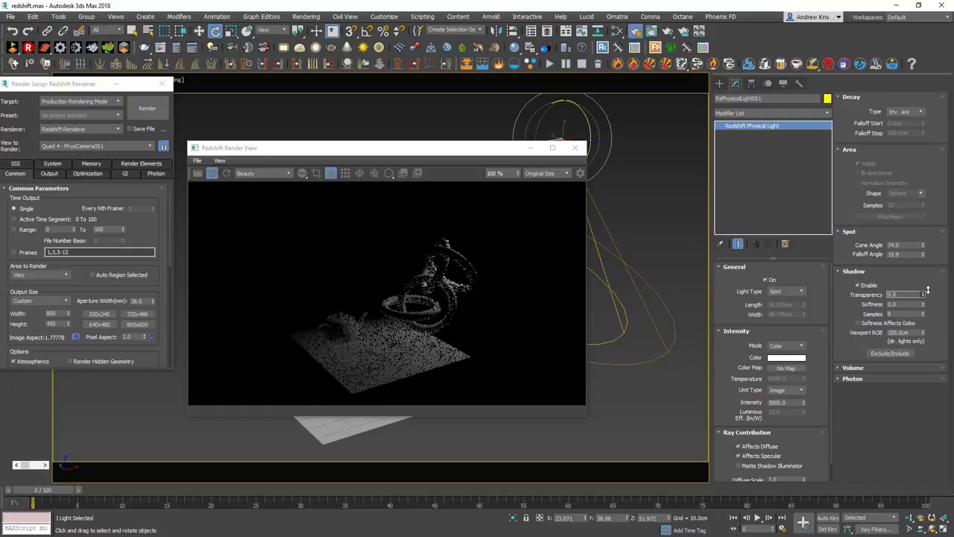
pyautogui.rightClick(923, 294)
pyautogui.moveTo(923, 304); pyautogui.dragTo(923, 322)
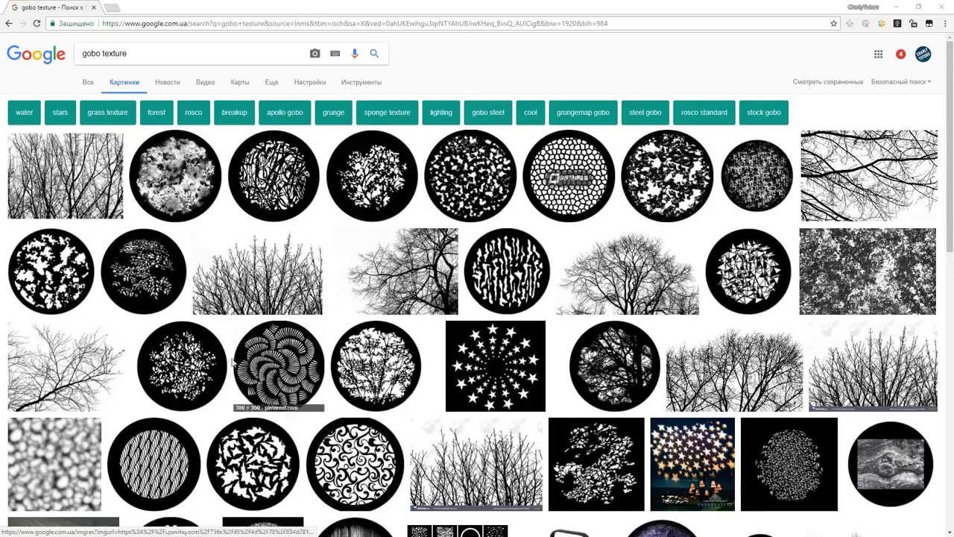
# Browse the 'gobo texture' results and download the Gobos0081 tree gobo image.
pyautogui.scroll(-5, 321, 325)
pyautogui.scroll(-5, 321, 326)
pyautogui.scroll(4, 320, 325)
pyautogui.scroll(5, 316, 326)
pyautogui.scroll(-5, 317, 326)
pyautogui.scroll(3, 314, 324)
pyautogui.scroll(3, 317, 321)
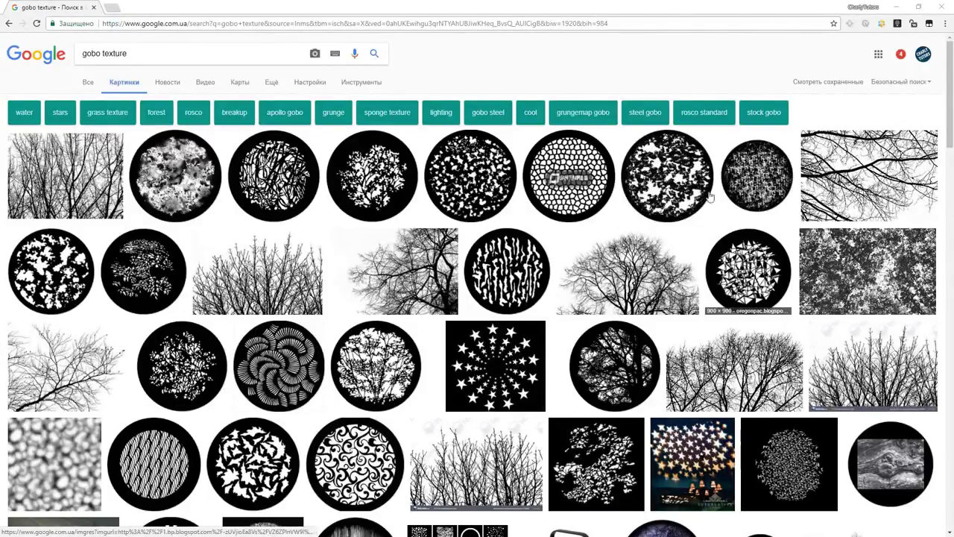
pyautogui.click(385, 307)
pyautogui.click(688, 274)
pyautogui.scroll(3, 451, 365)
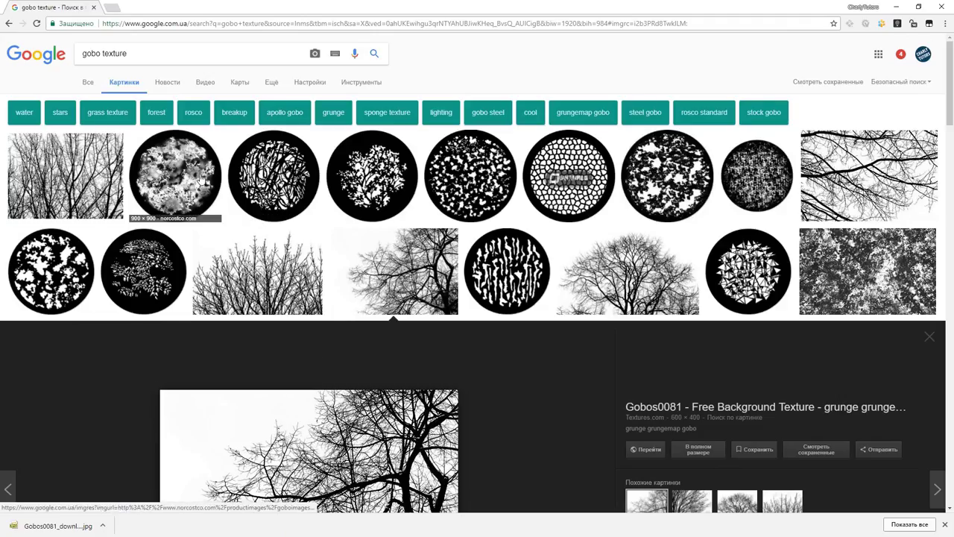
pyautogui.click(200, 179)
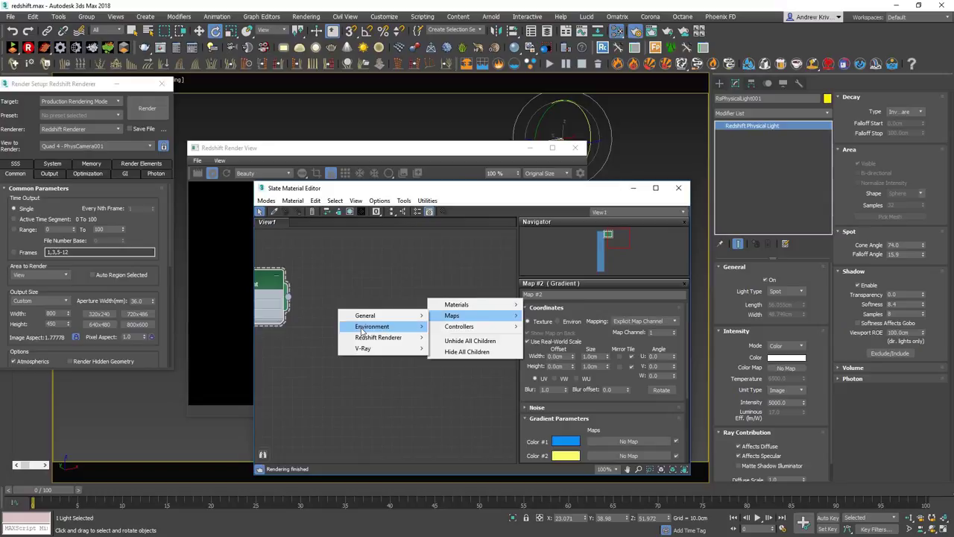
# Create a gobo Bitmap map and wire it into the light's Color Map as an instance.
pyautogui.click(313, 323)
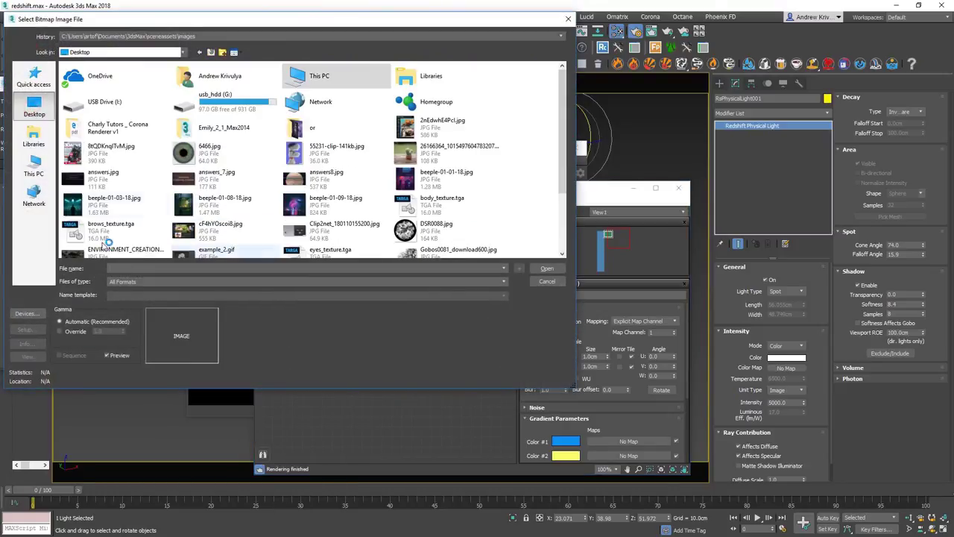
pyautogui.doubleClick(434, 227)
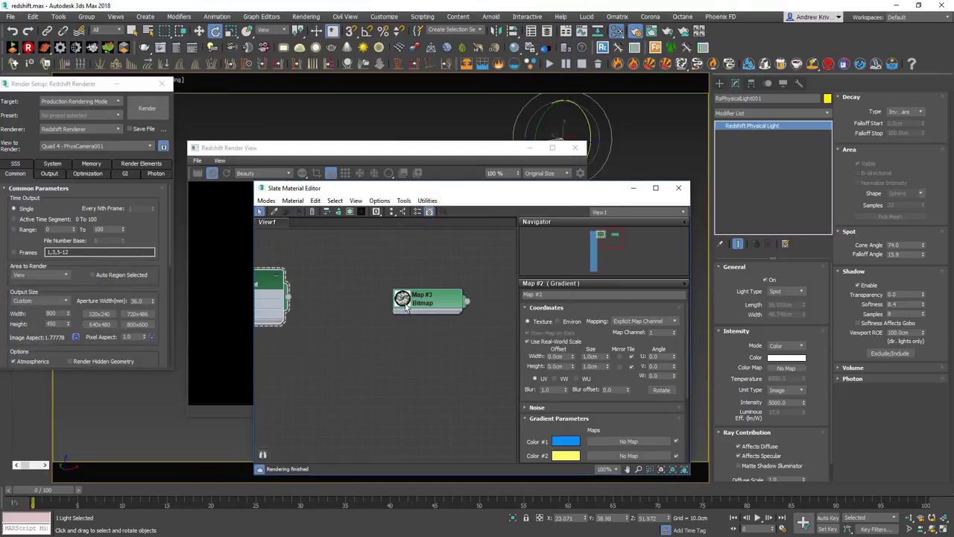
pyautogui.moveTo(465, 301); pyautogui.dragTo(786, 367)
pyautogui.click(462, 302)
# Raise the spot light's intensity further.
pyautogui.moveTo(472, 193)
pyautogui.mouseDown()
pyautogui.moveTo(386, 431)
pyautogui.moveTo(578, 439)
pyautogui.mouseUp()
pyautogui.moveTo(804, 402); pyautogui.dragTo(749, 328)
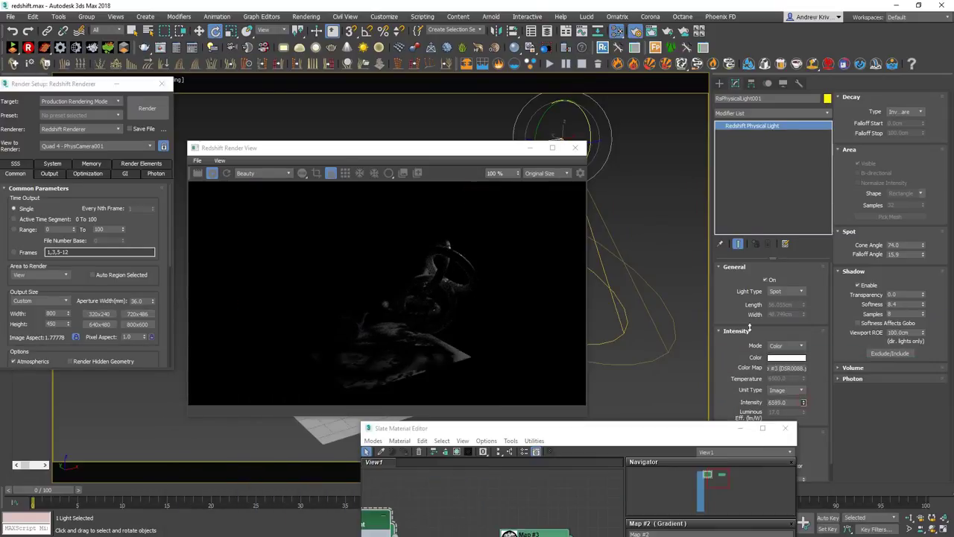
pyautogui.moveTo(522, 428); pyautogui.dragTo(553, 195)
# Swap a different gobo image into the bitmap node.
pyautogui.doubleClick(566, 309)
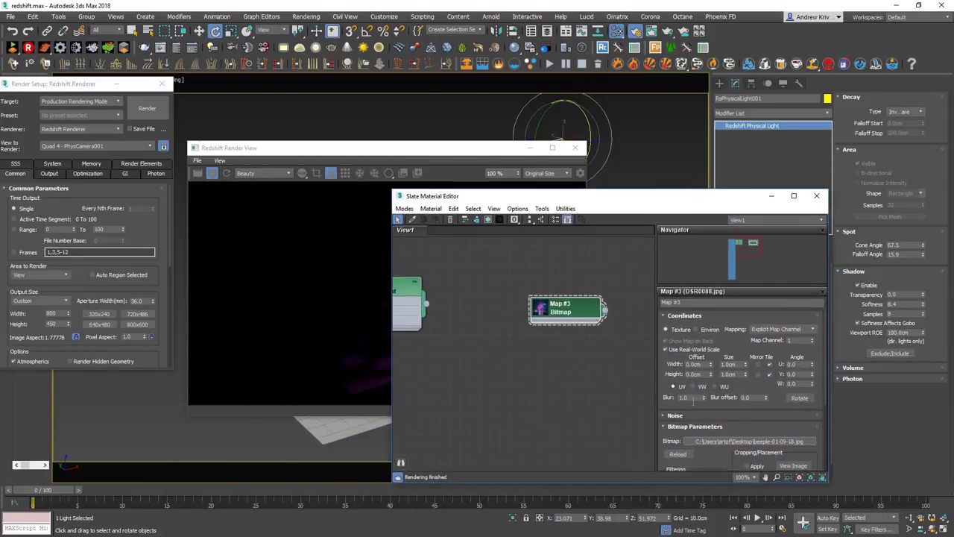
pyautogui.click(749, 441)
pyautogui.scroll(-5, 639, 256)
pyautogui.press('Escape')
pyautogui.moveTo(550, 196)
pyautogui.mouseDown()
pyautogui.moveTo(664, 389)
pyautogui.moveTo(629, 363)
pyautogui.mouseUp()
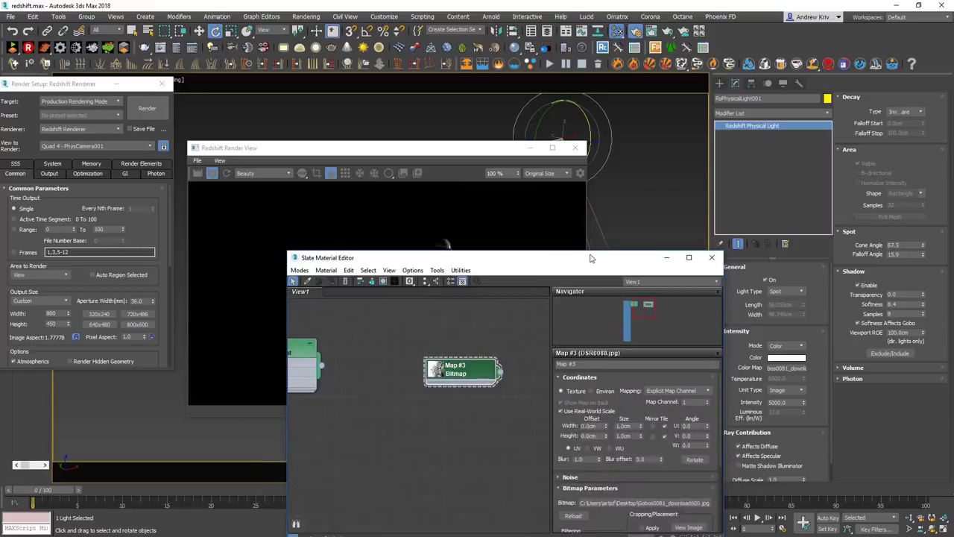
pyautogui.moveTo(611, 358); pyautogui.dragTo(419, 213)
pyautogui.click(597, 407)
pyautogui.click(827, 413)
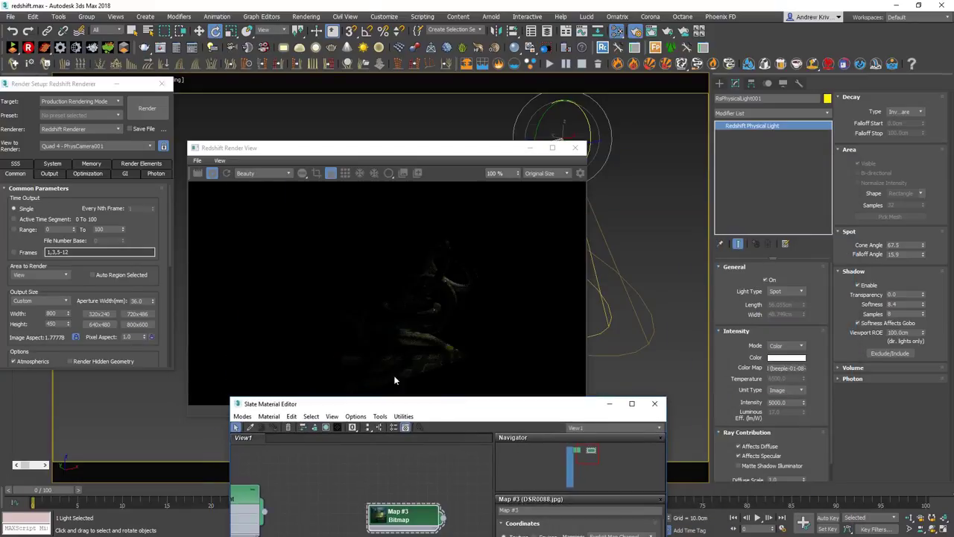
# Raise Map #3's Output RGB Level to brighten the gobo.
pyautogui.moveTo(432, 403)
pyautogui.mouseDown()
pyautogui.moveTo(407, 155)
pyautogui.moveTo(287, 149)
pyautogui.mouseUp()
pyautogui.moveTo(656, 158); pyautogui.dragTo(537, 143)
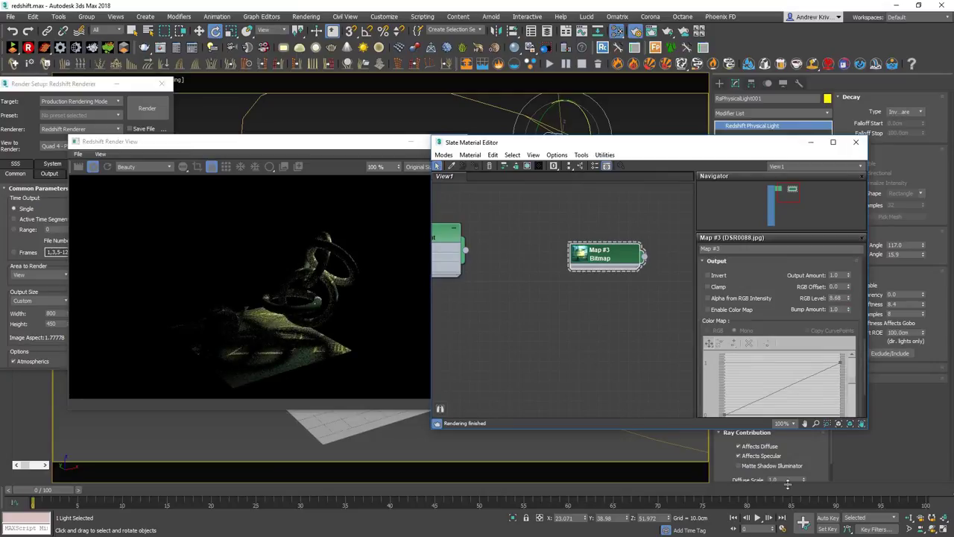
pyautogui.moveTo(847, 298)
pyautogui.mouseDown()
pyautogui.moveTo(835, 271)
pyautogui.moveTo(848, 246)
pyautogui.mouseUp()
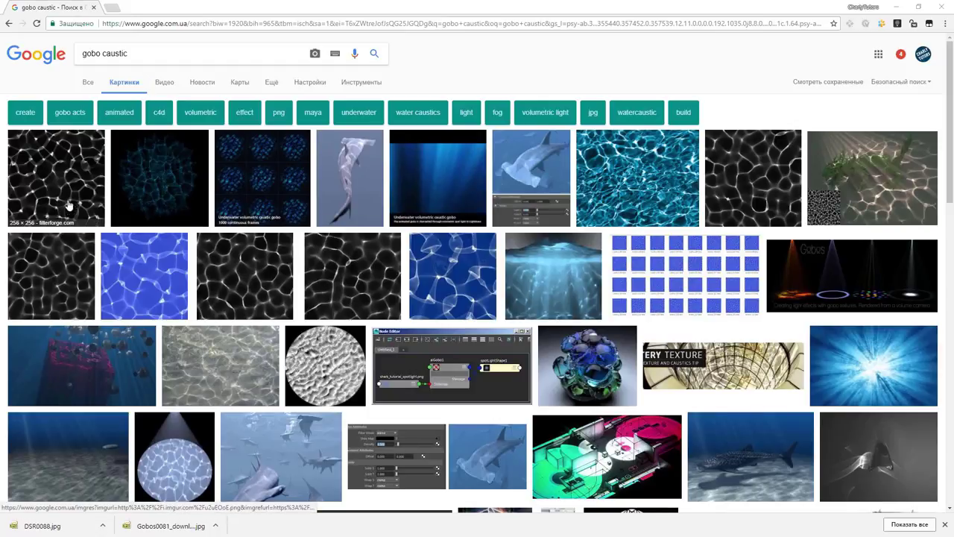
# Save the first 'gobo caustic' image to the Desktop.
pyautogui.click(76, 170)
pyautogui.click(699, 262)
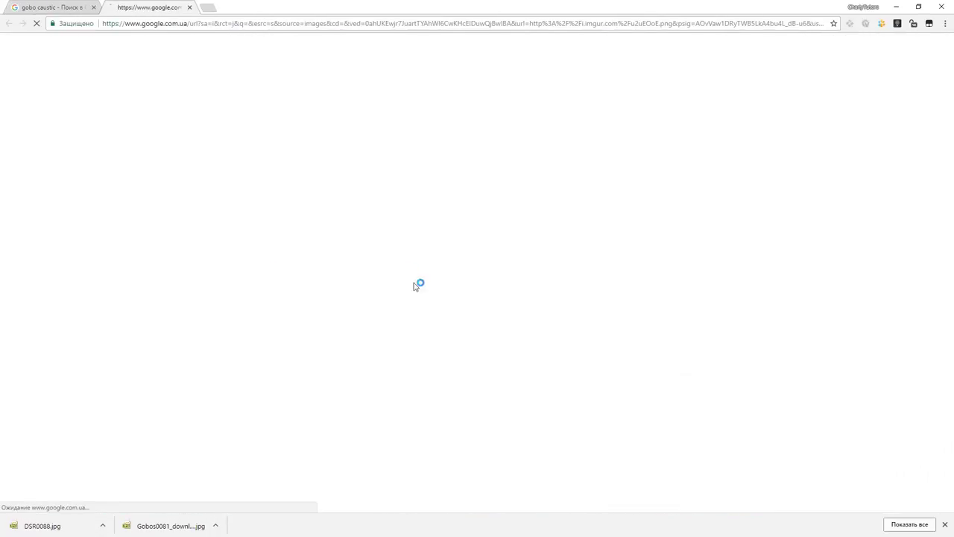
pyautogui.rightClick(520, 274)
pyautogui.click(572, 293)
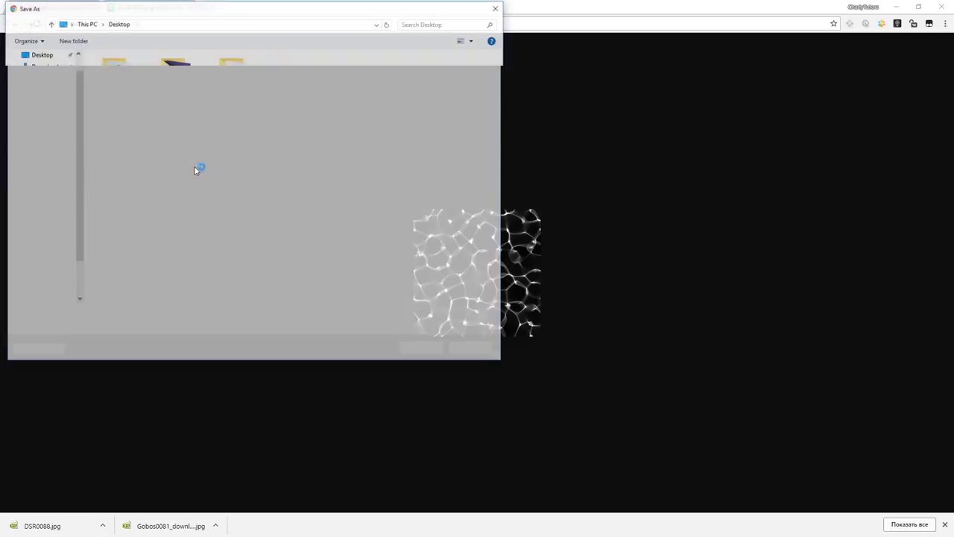
pyautogui.click(42, 54)
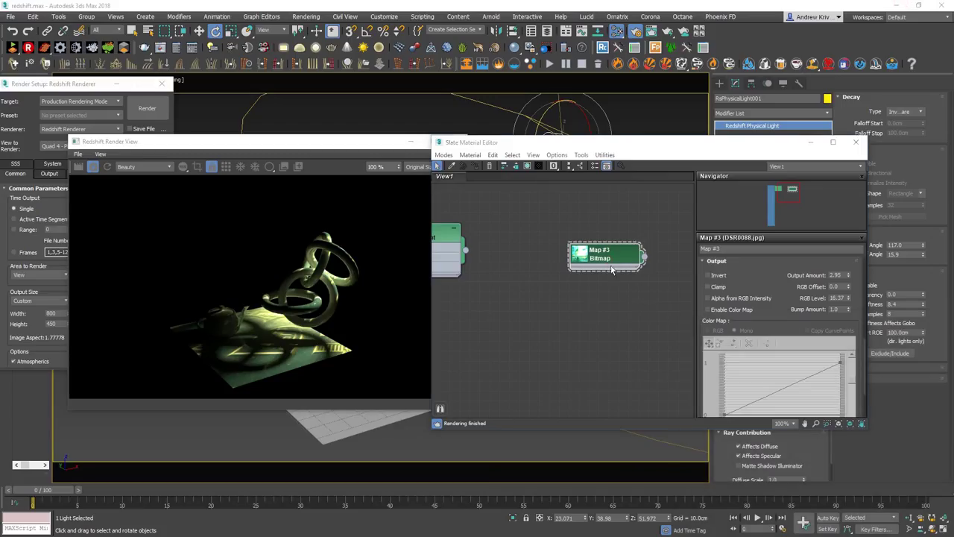
# Load the saved caustic image into Map #3's bitmap.
pyautogui.scroll(5, 783, 358)
pyautogui.click(788, 387)
pyautogui.doubleClick(444, 339)
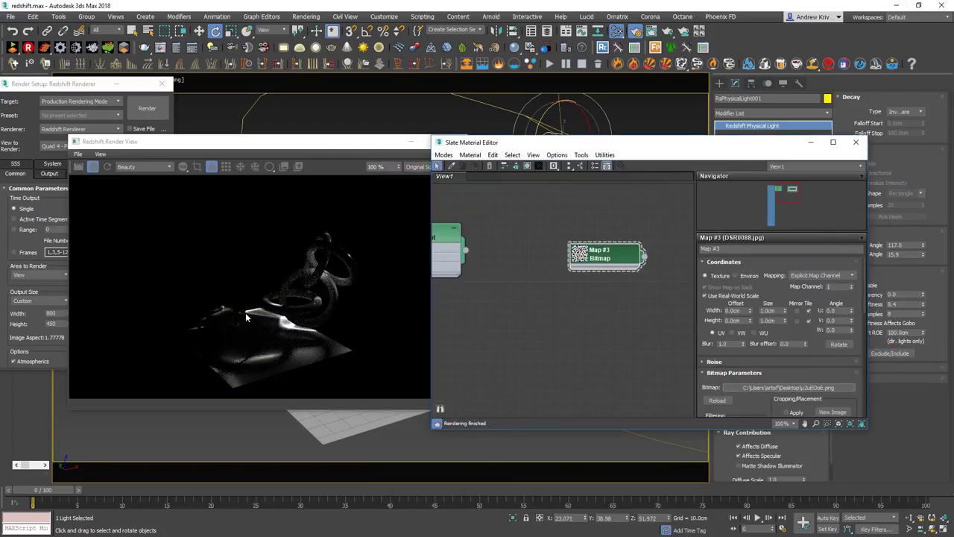
# Turn off Use Real-World Scale and tile the caustic bitmap 6.0 in U and V.
pyautogui.click(704, 295)
pyautogui.moveTo(784, 310)
pyautogui.mouseDown()
pyautogui.moveTo(784, 295)
pyautogui.moveTo(784, 308)
pyautogui.mouseUp()
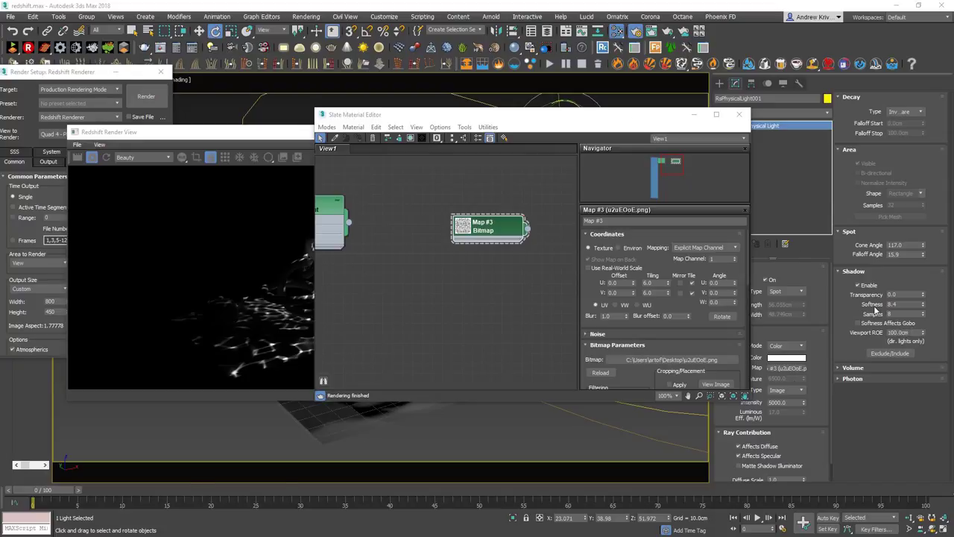
pyautogui.click(913, 331)
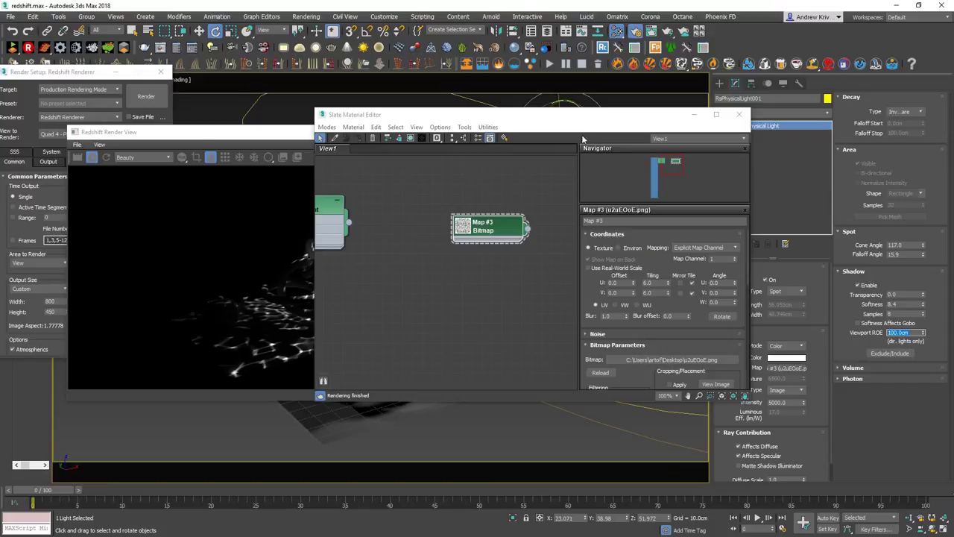
pyautogui.moveTo(586, 120); pyautogui.dragTo(407, 296)
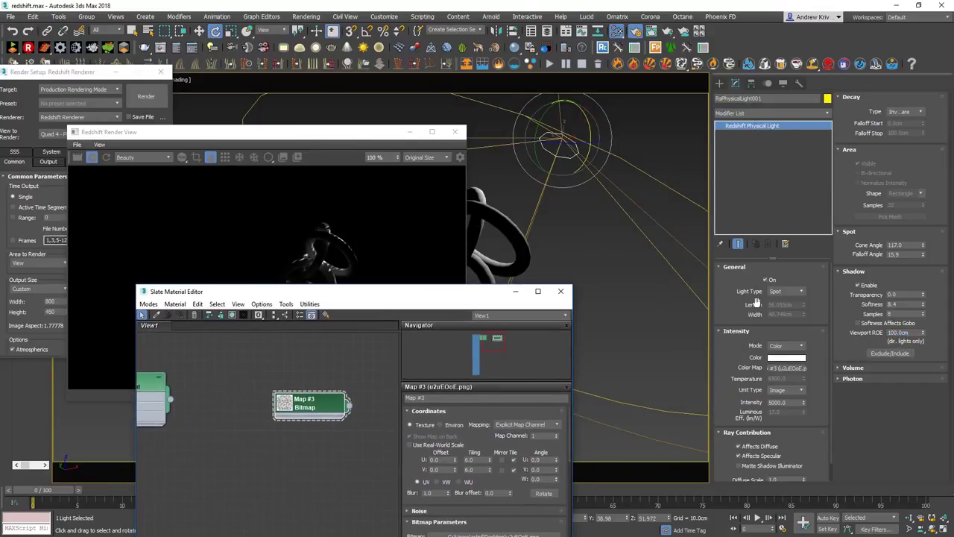
# Switch the light type to Directional, then to Point.
pyautogui.click(778, 291)
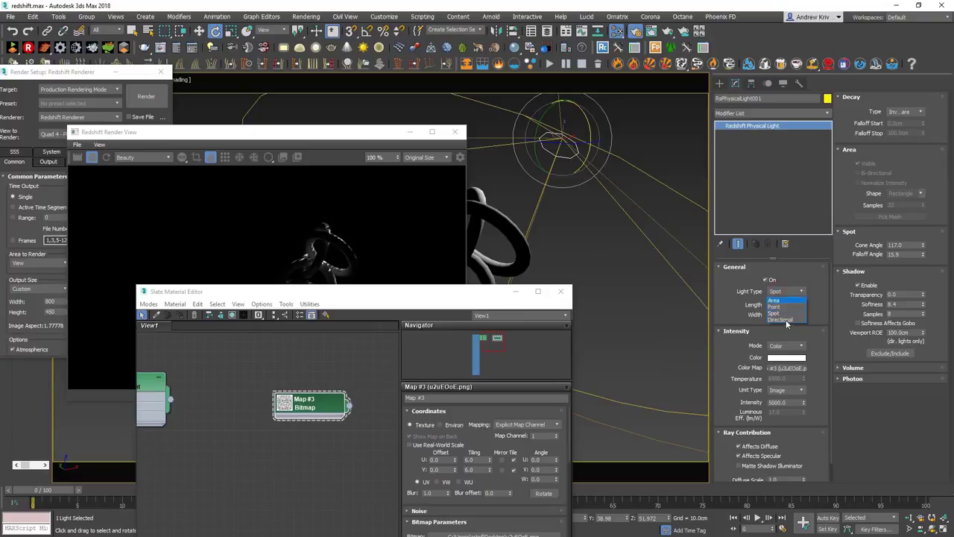
pyautogui.click(785, 321)
pyautogui.click(857, 367)
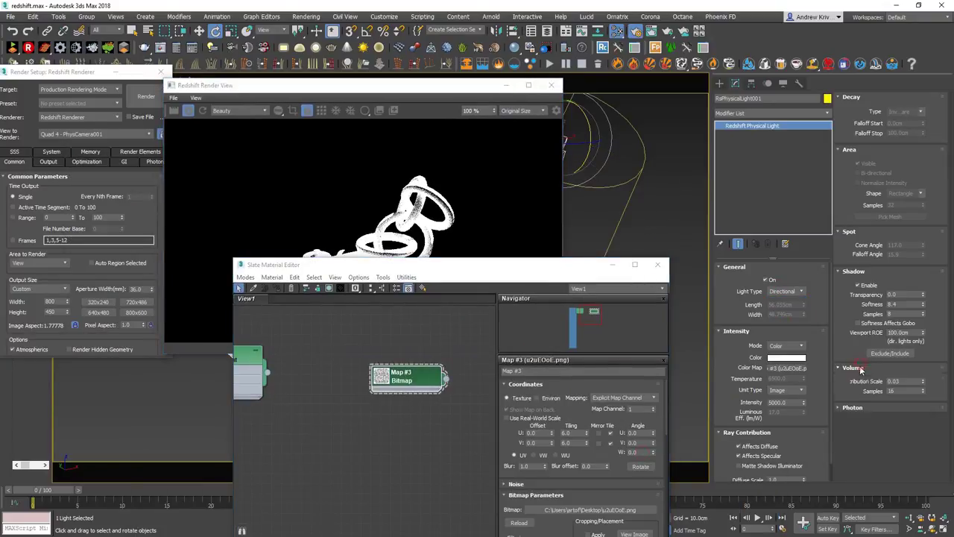
pyautogui.moveTo(517, 265); pyautogui.dragTo(509, 368)
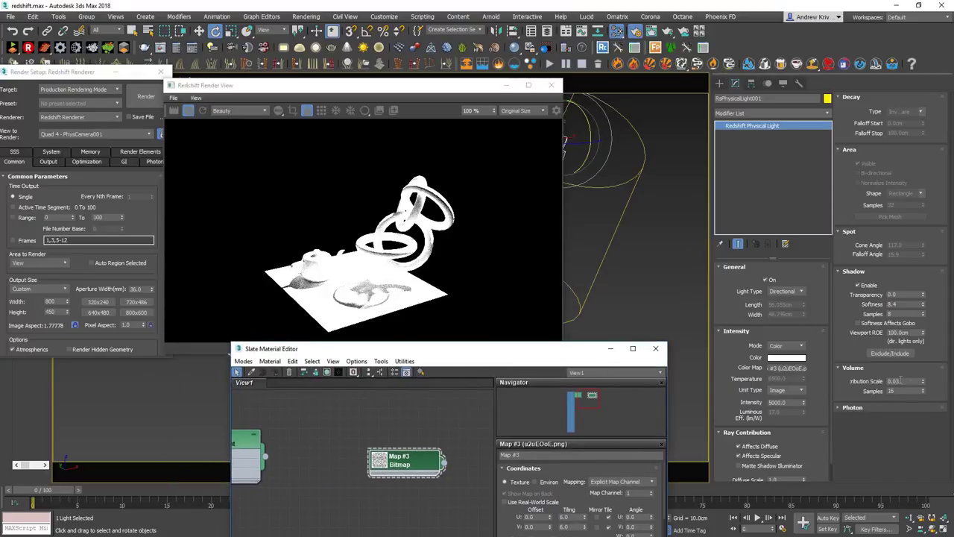
pyautogui.click(786, 290)
pyautogui.click(782, 306)
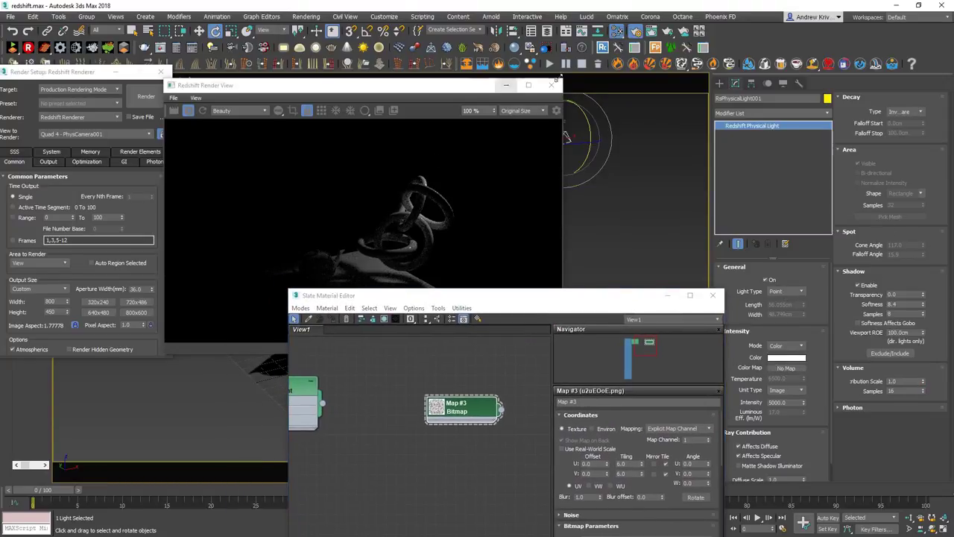
# Close the Redshift Render View, Slate Material Editor and Render Setup windows.
pyautogui.click(551, 85)
pyautogui.click(713, 295)
pyautogui.click(161, 73)
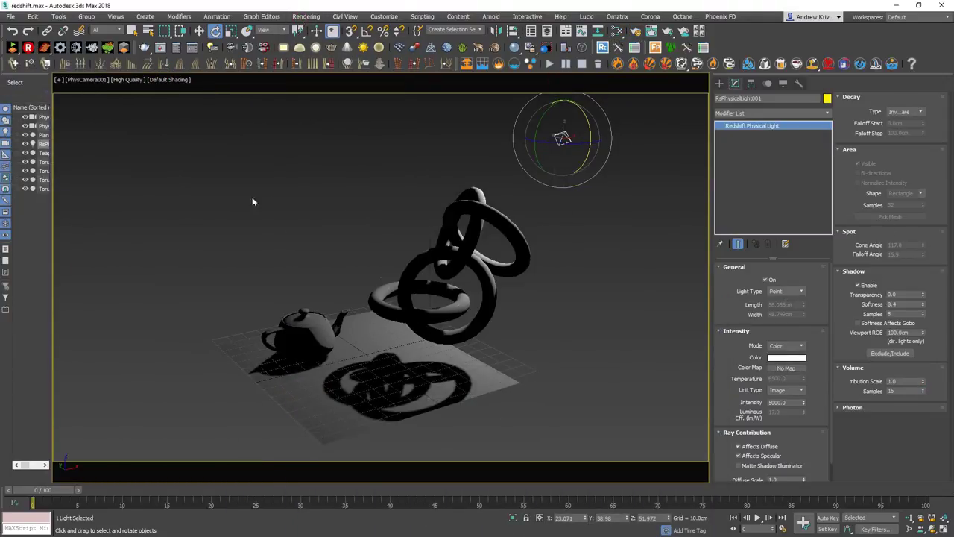
# Add Redshift Volume Scattering to the environment and start an interactive Redshift render.
pyautogui.press('8')
pyautogui.moveTo(596, 171); pyautogui.dragTo(425, 148)
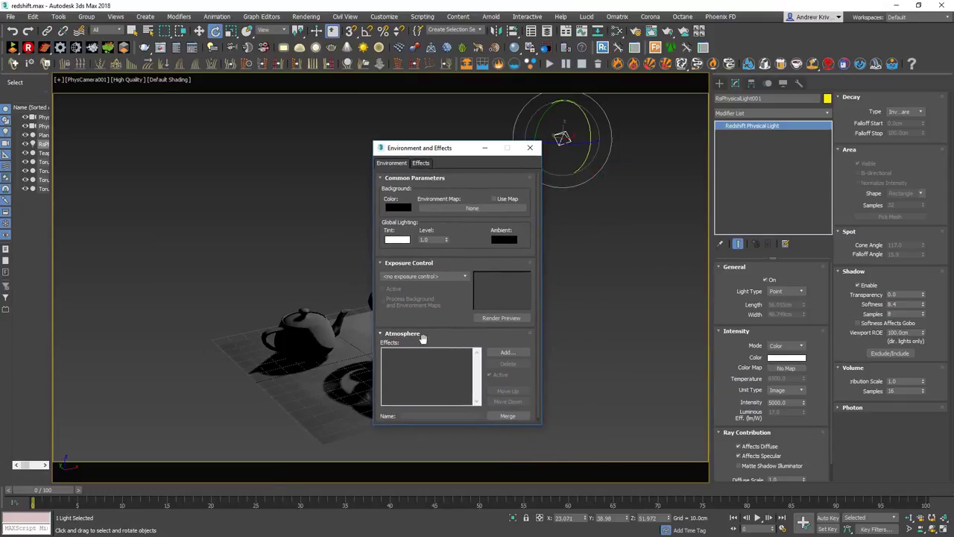
pyautogui.click(507, 349)
pyautogui.click(417, 215)
pyautogui.click(445, 319)
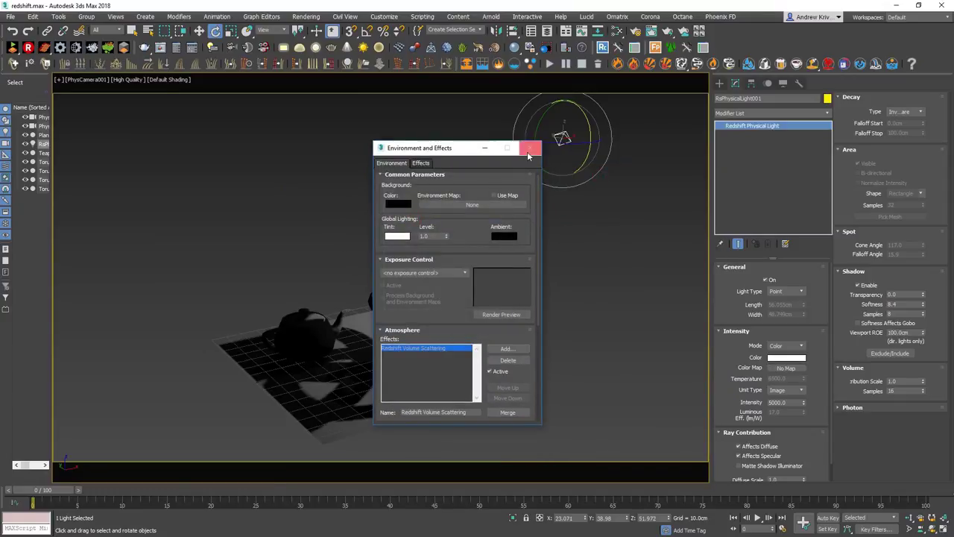
pyautogui.press('8')
pyautogui.click(306, 17)
pyautogui.click(328, 31)
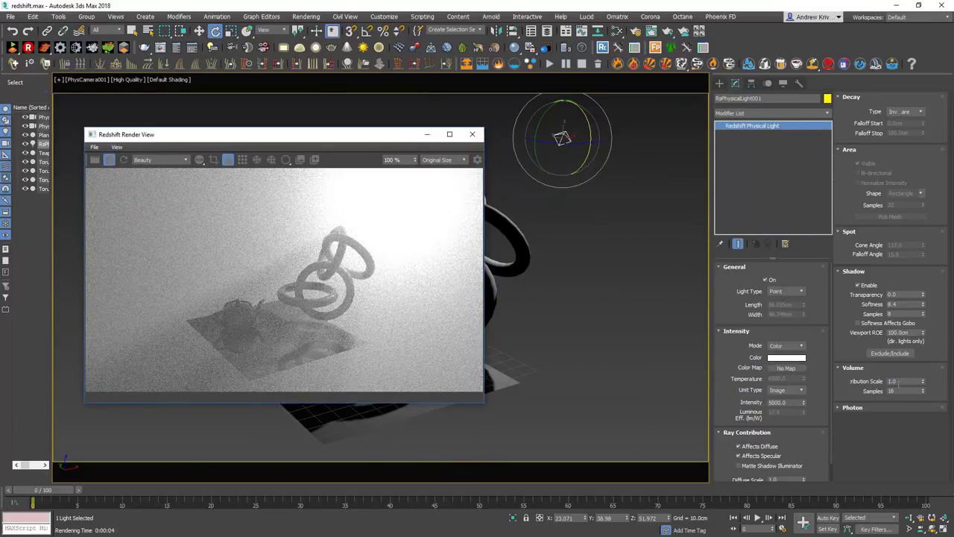
# Set Volume Contribution Scale to 0.2 and make the light a 60° Spot.
pyautogui.moveTo(924, 383); pyautogui.dragTo(925, 406)
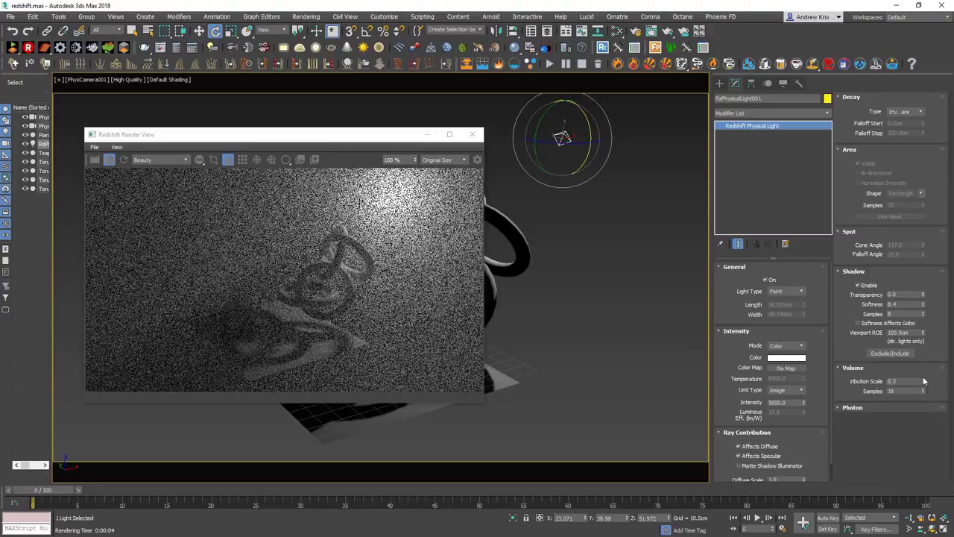
pyautogui.moveTo(924, 382); pyautogui.dragTo(924, 389)
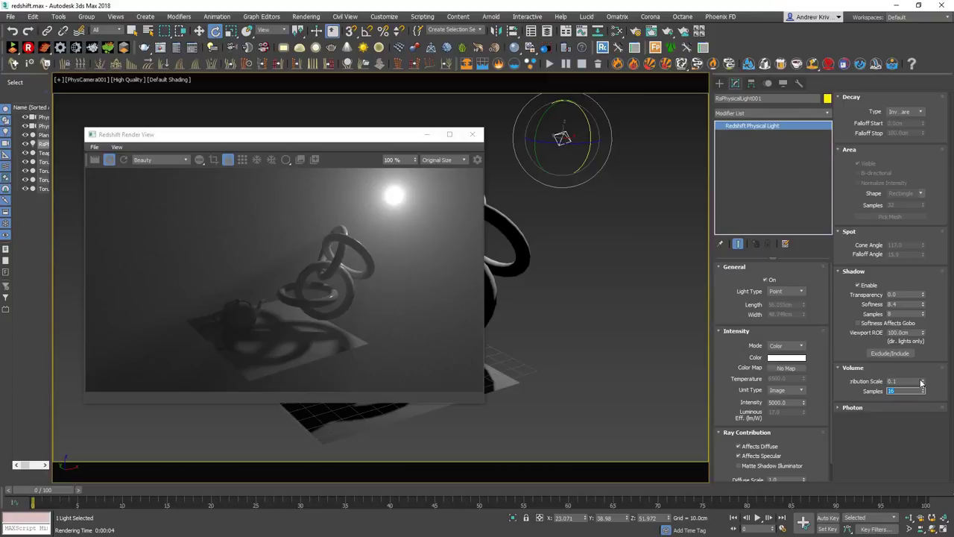
pyautogui.click(787, 291)
pyautogui.click(783, 300)
pyautogui.moveTo(924, 382)
pyautogui.mouseDown()
pyautogui.moveTo(929, 354)
pyautogui.moveTo(930, 376)
pyautogui.mouseUp()
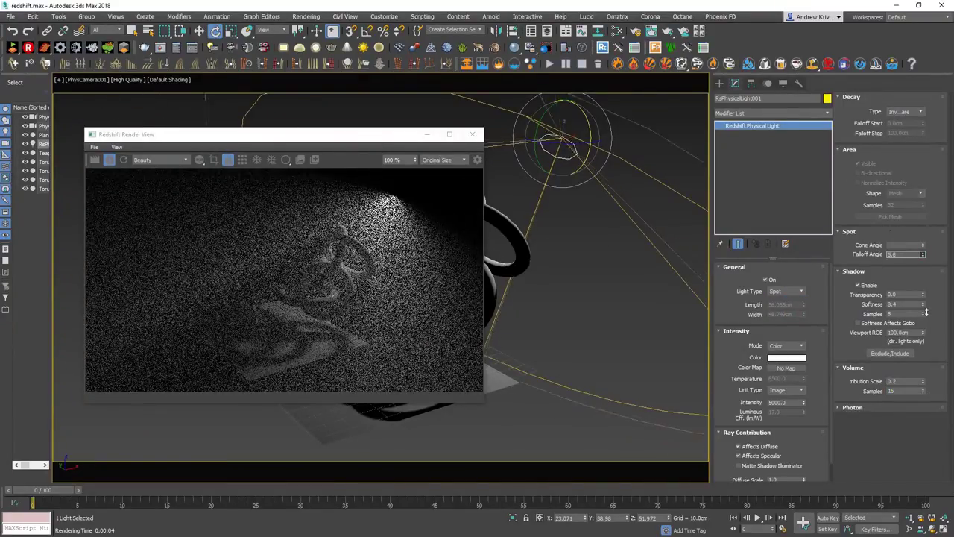
pyautogui.moveTo(923, 244); pyautogui.dragTo(923, 298)
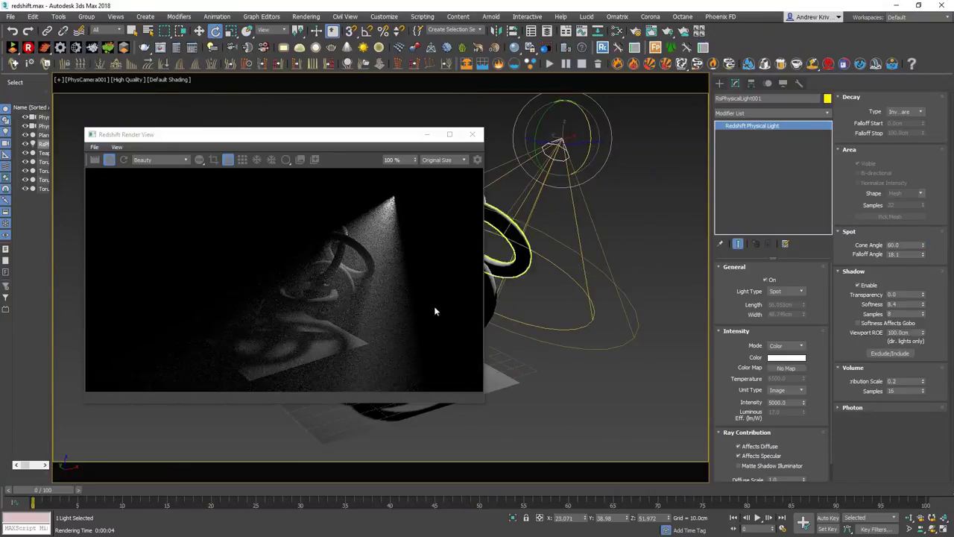
pyautogui.click(852, 407)
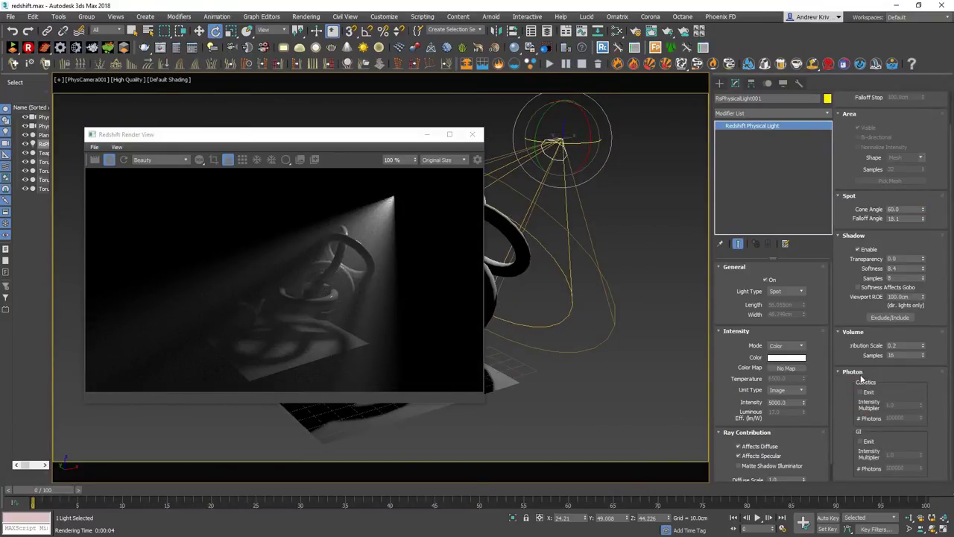
pyautogui.click(857, 371)
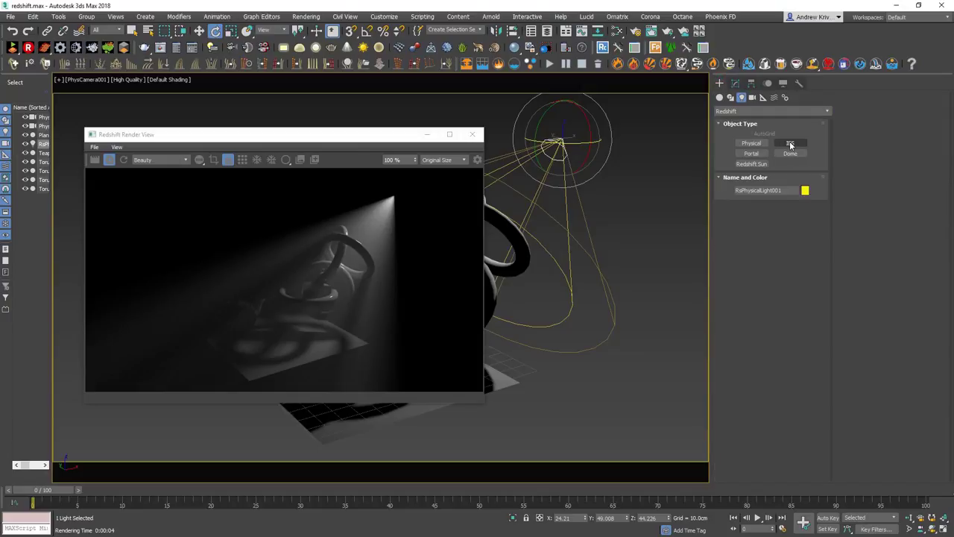
# Replace the physical light with a Redshift IES light raised above the knots.
pyautogui.press('Delete')
pyautogui.click(472, 134)
pyautogui.click(790, 142)
pyautogui.click(468, 358)
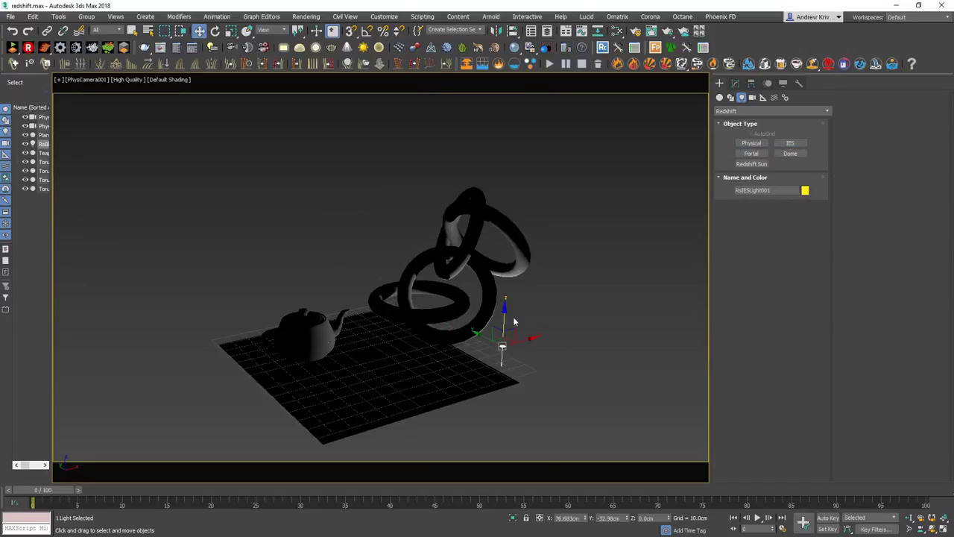
pyautogui.moveTo(522, 314); pyautogui.dragTo(512, 132)
# Clone the IES light to the left as an independent Copy.
pyautogui.press('e')
pyautogui.press('w')
pyautogui.keyDown('shift'); pyautogui.moveTo(532, 181); pyautogui.dragTo(266, 191); pyautogui.keyUp('shift')
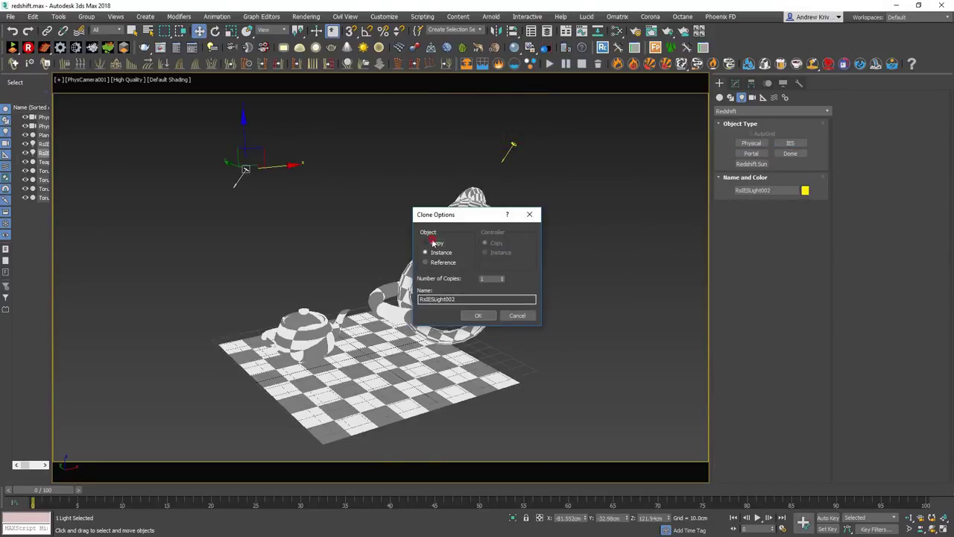
pyautogui.click(475, 313)
pyautogui.press('e')
# Switch the viewport to Standard shading and shape a distribution curve in IESGen.
pyautogui.click(116, 79)
pyautogui.click(131, 101)
pyautogui.press('w')
pyautogui.click(513, 144)
pyautogui.click(735, 82)
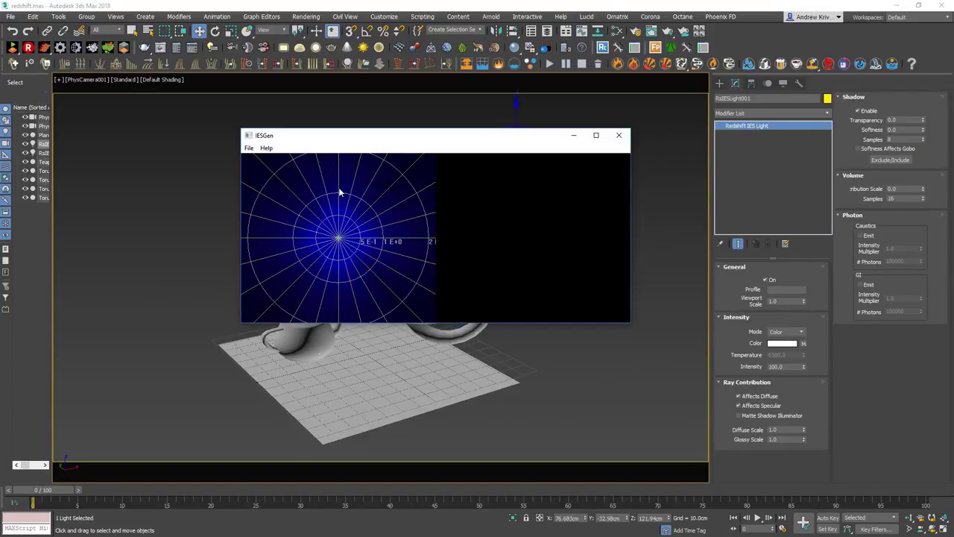
pyautogui.moveTo(340, 192); pyautogui.dragTo(324, 285)
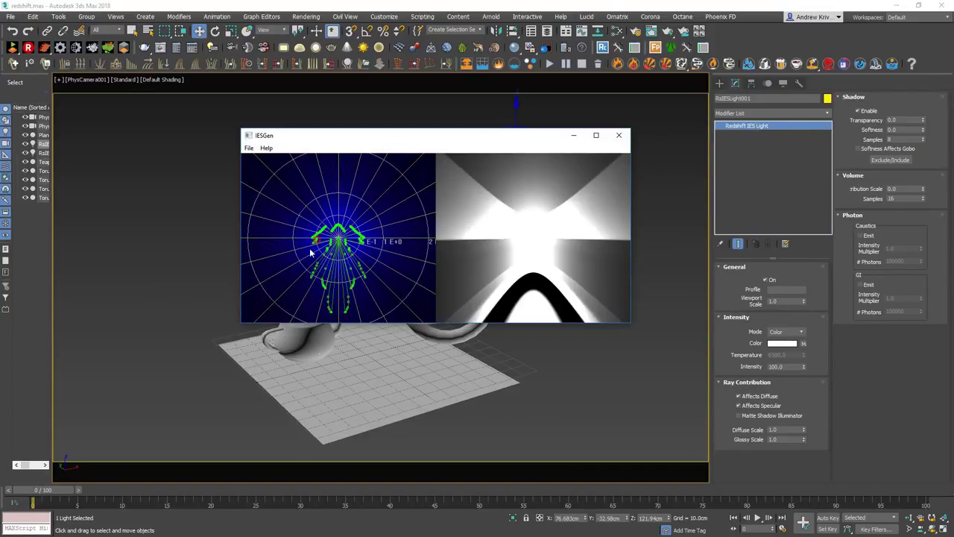
# Load test.ies in IESGen, save it as test2, and close IESGen.
pyautogui.click(787, 289)
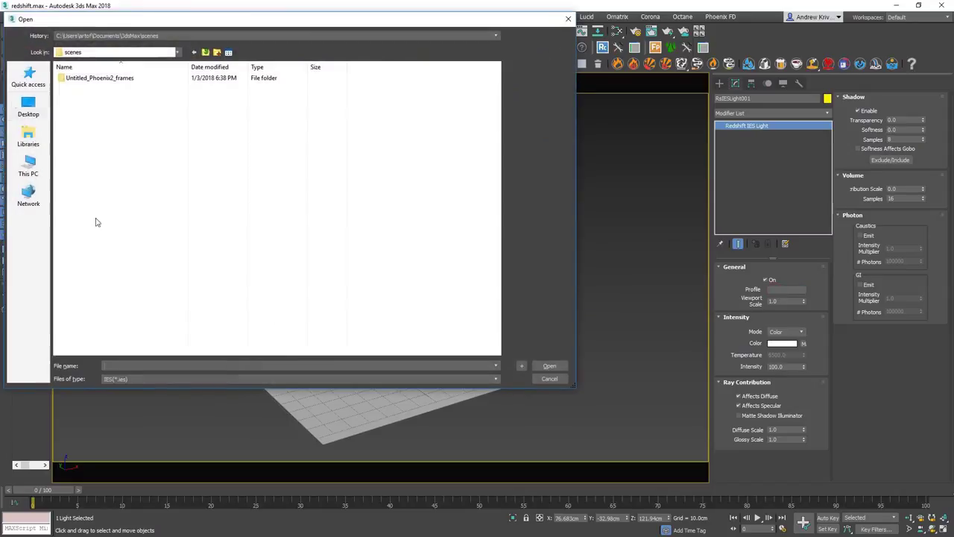
pyautogui.doubleClick(427, 140)
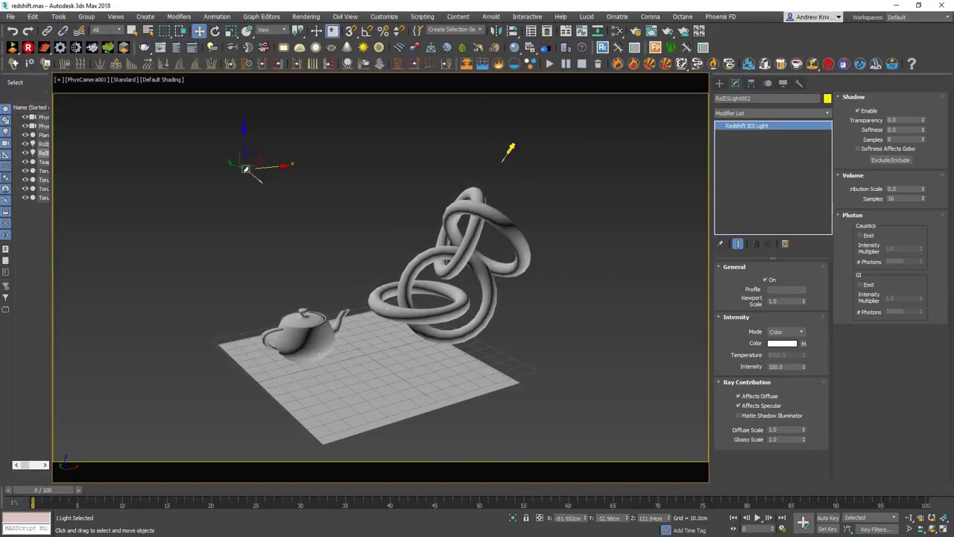
pyautogui.hotkey('ctrl', 's')
pyautogui.write('test2')
pyautogui.click(495, 327)
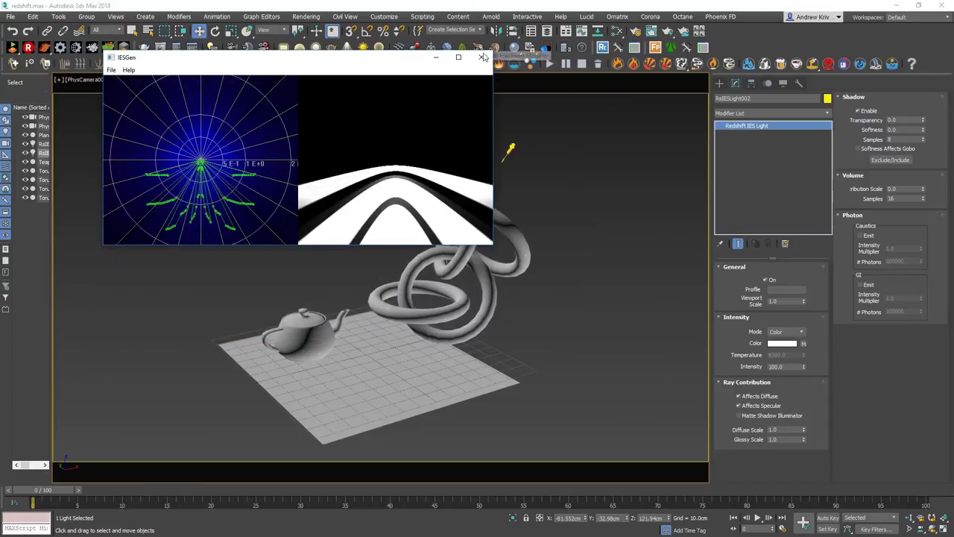
pyautogui.click(480, 57)
pyautogui.click(775, 293)
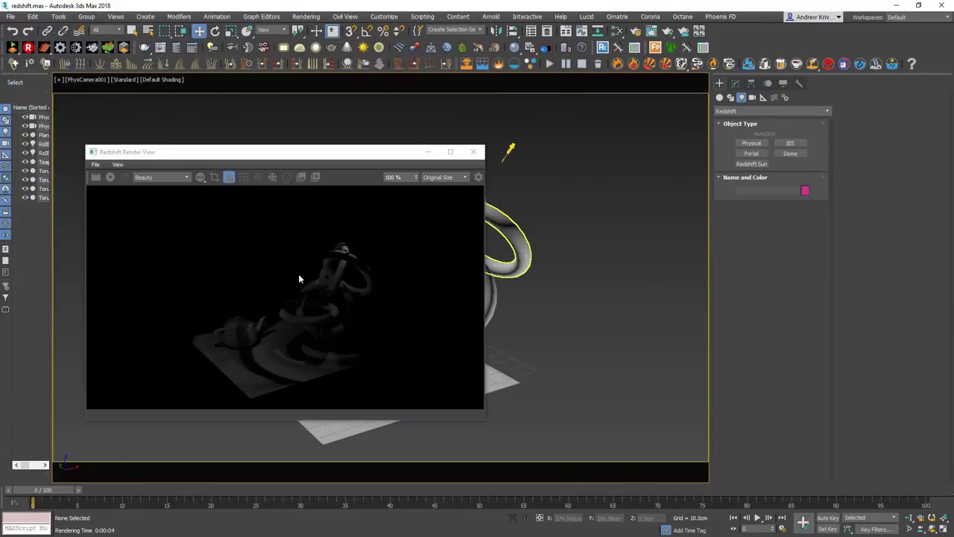
# Adjust the IES lights' viewport display size: RsIESLight001 back to 1.0, RsIESLight002 to 2.4.
pyautogui.moveTo(224, 152)
pyautogui.mouseDown()
pyautogui.moveTo(233, 120)
pyautogui.moveTo(228, 146)
pyautogui.mouseUp()
pyautogui.click(511, 149)
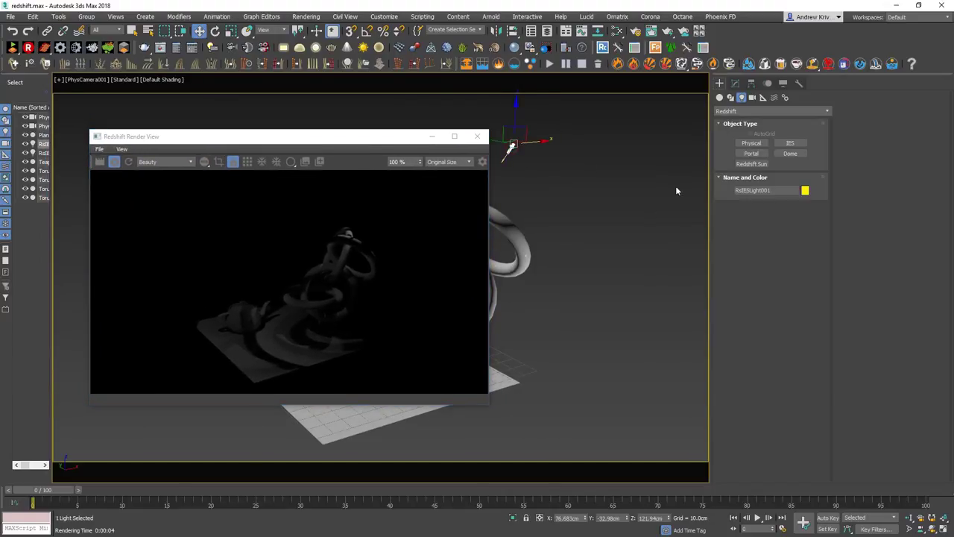
pyautogui.click(735, 83)
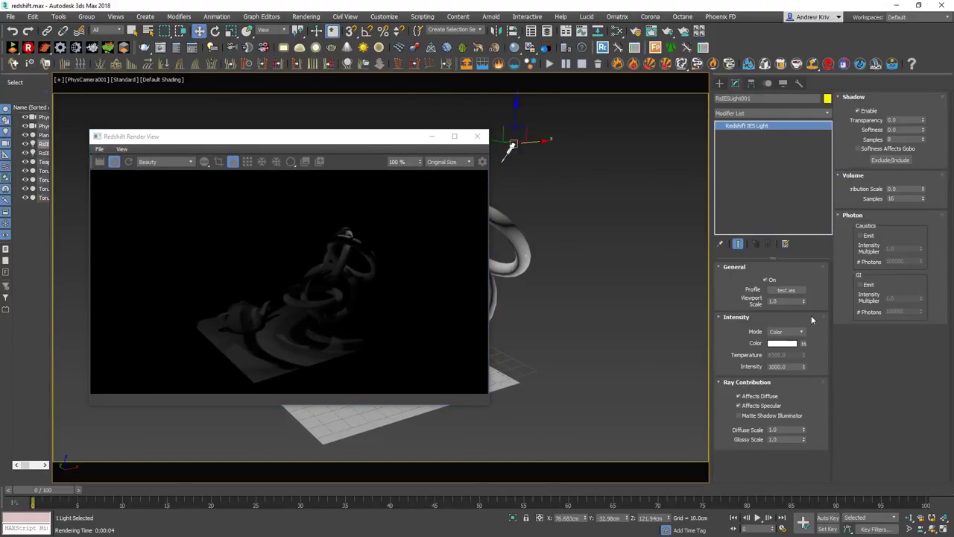
pyautogui.moveTo(803, 300); pyautogui.dragTo(805, 286)
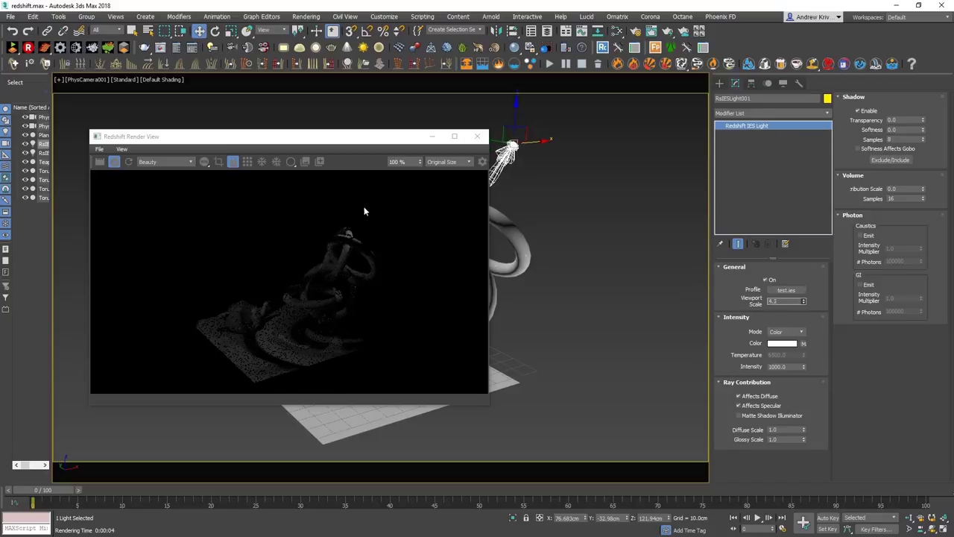
pyautogui.moveTo(298, 137)
pyautogui.mouseDown()
pyautogui.moveTo(362, 316)
pyautogui.moveTo(347, 283)
pyautogui.mouseUp()
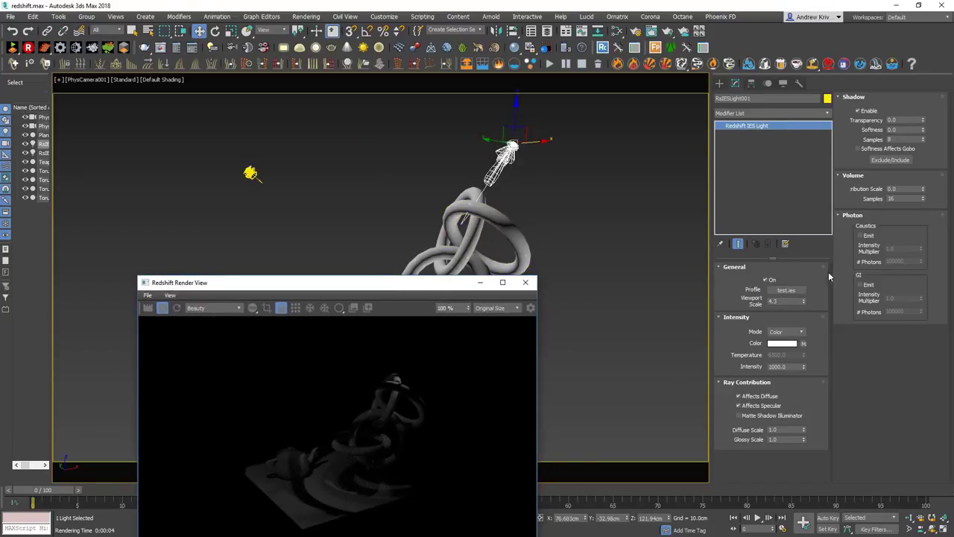
pyautogui.moveTo(800, 303); pyautogui.dragTo(800, 319)
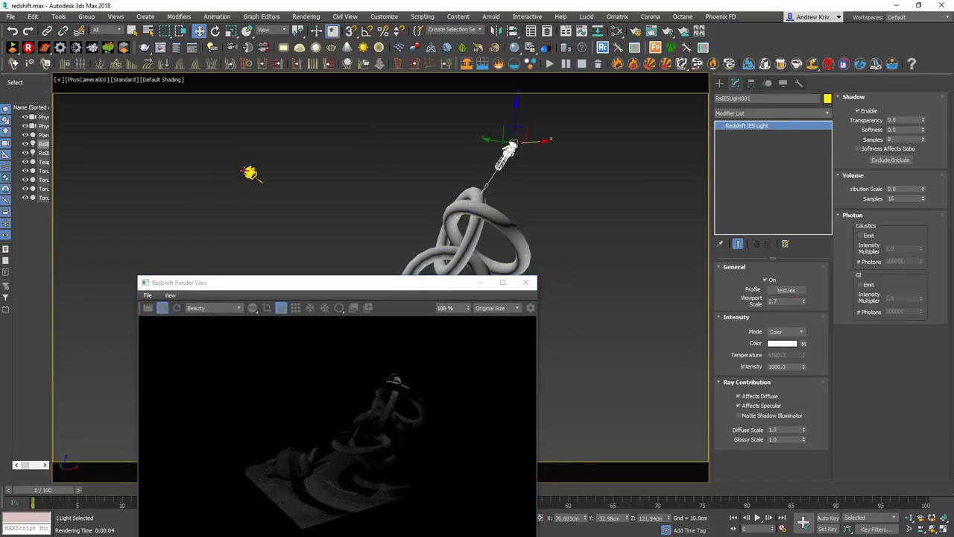
pyautogui.click(250, 173)
pyautogui.moveTo(804, 301); pyautogui.dragTo(804, 296)
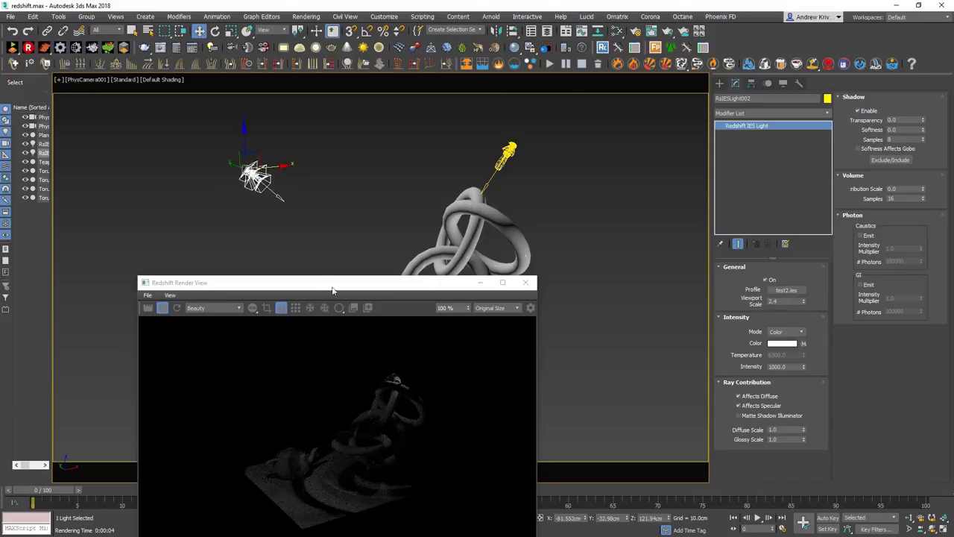
pyautogui.moveTo(381, 286); pyautogui.dragTo(379, 188)
pyautogui.click(498, 161)
# On RsIESLight001, enable specular contribution and set Volume Distribution Scale to 1.0.
pyautogui.click(508, 153)
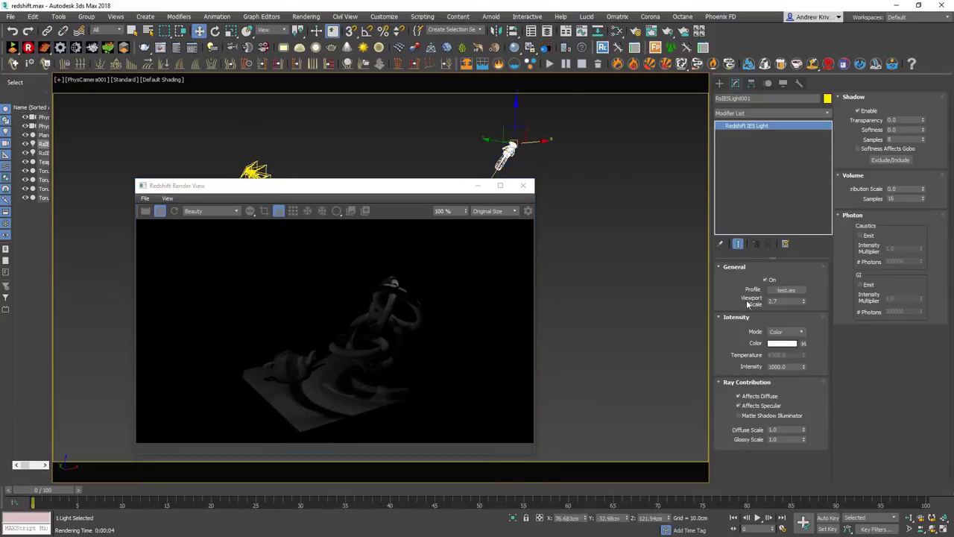
pyautogui.click(754, 398)
pyautogui.click(754, 397)
pyautogui.click(753, 407)
pyautogui.write('1')
pyautogui.press('Return')
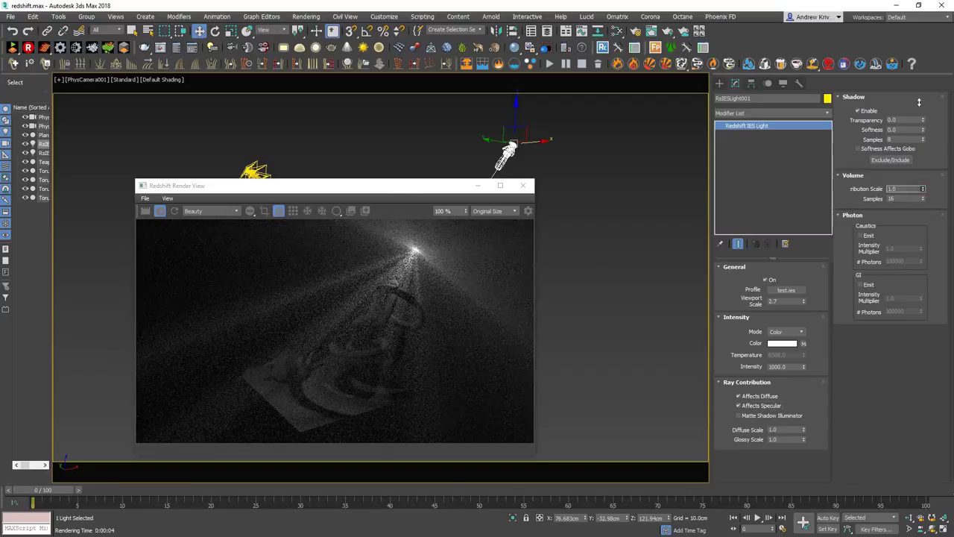
# Set RsIESLight002's Volume Distribution Scale to 1.0, comparing against 0, then close the render view.
pyautogui.click(252, 170)
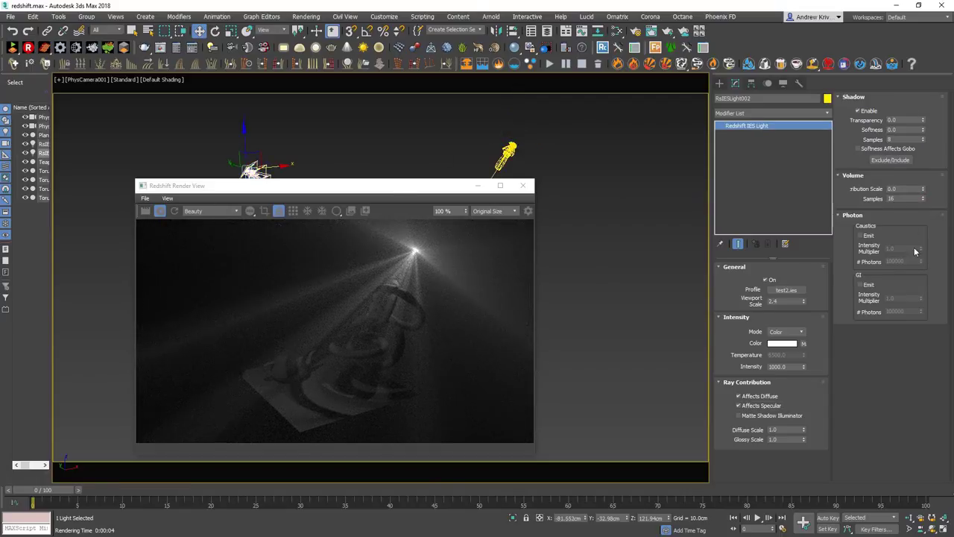
pyautogui.doubleClick(897, 189)
pyautogui.write('1')
pyautogui.press('Return')
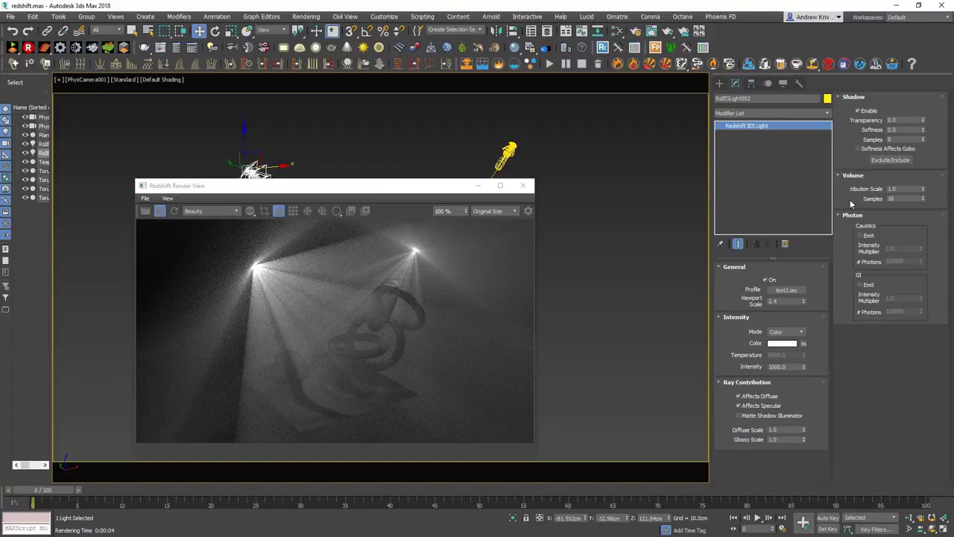
pyautogui.rightClick(921, 190)
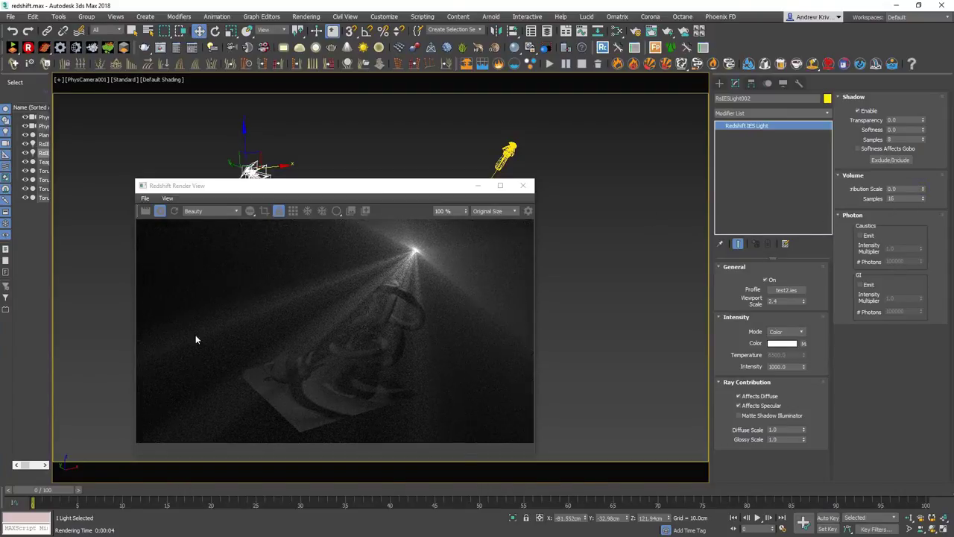
pyautogui.click(923, 188)
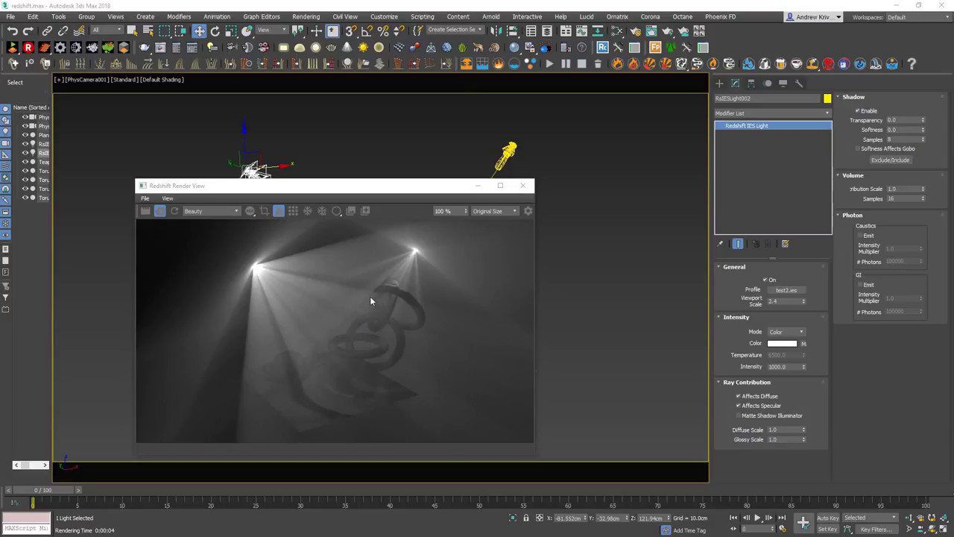
pyautogui.click(522, 184)
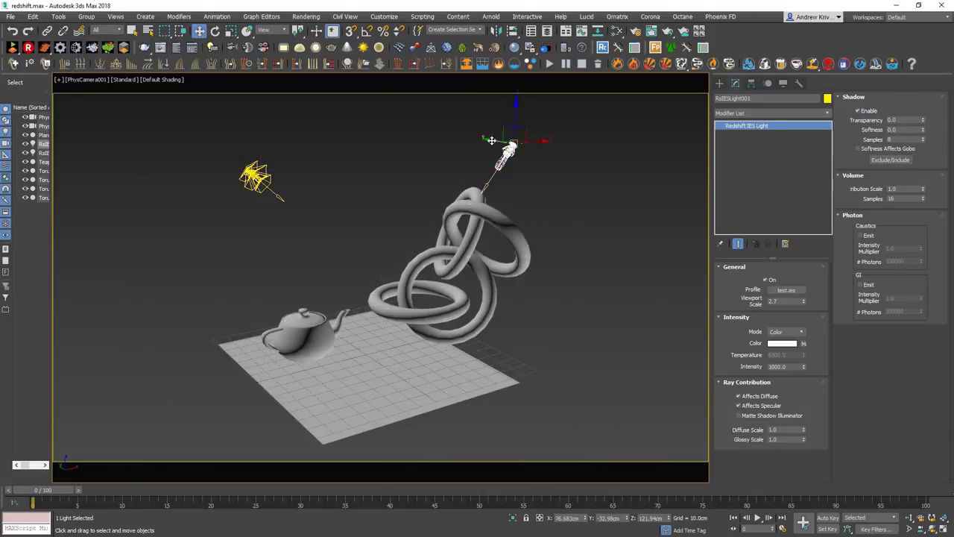
# Clone the torus knot cluster, then enable Volume Sample Override at 1024 samples in Render Setup.
pyautogui.click(440, 305)
pyautogui.moveTo(440, 305)
pyautogui.keyDown('shift'); pyautogui.mouseDown()
pyautogui.moveTo(275, 343)
pyautogui.moveTo(320, 321)
pyautogui.moveTo(372, 256)
pyautogui.moveTo(389, 301)
pyautogui.mouseUp(); pyautogui.keyUp('shift')
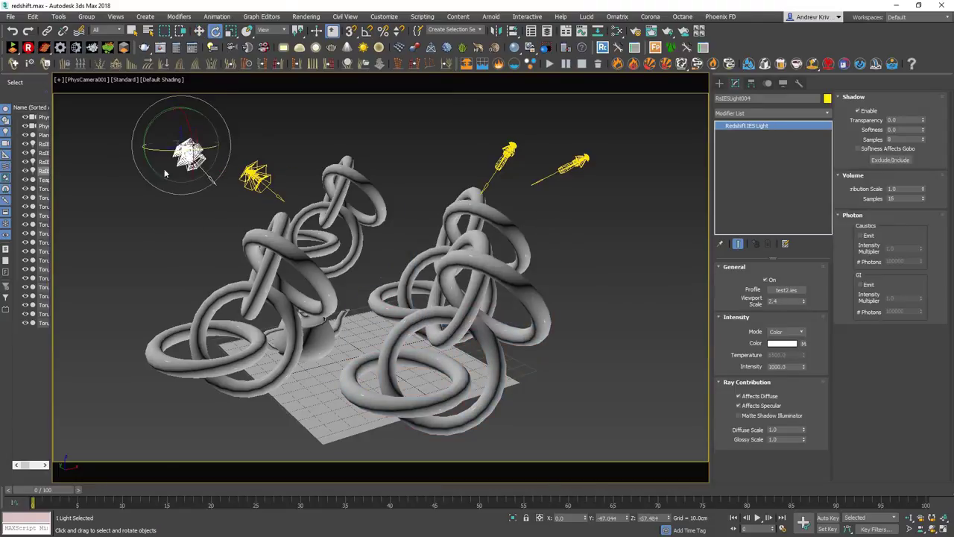
pyautogui.click(305, 16)
pyautogui.click(321, 47)
pyautogui.scroll(-3, 175, 314)
pyautogui.scroll(-3, 175, 314)
pyautogui.scroll(-2, 175, 314)
pyautogui.click(117, 275)
pyautogui.doubleClick(242, 275)
pyautogui.write('3')
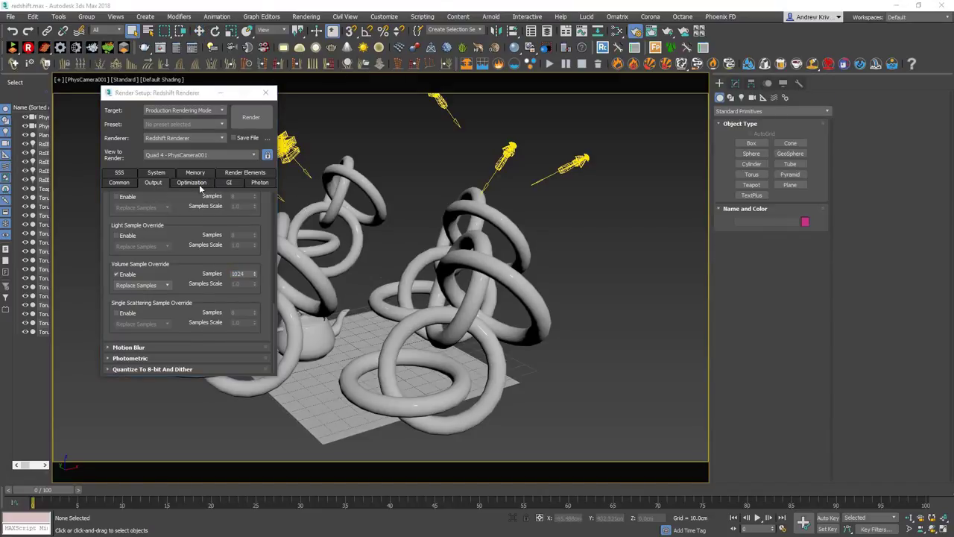
# On the System tab, set Bucket Size to 256 and Bucket Order to Hilbert.
pyautogui.click(154, 172)
pyautogui.moveTo(137, 346); pyautogui.dragTo(161, 270)
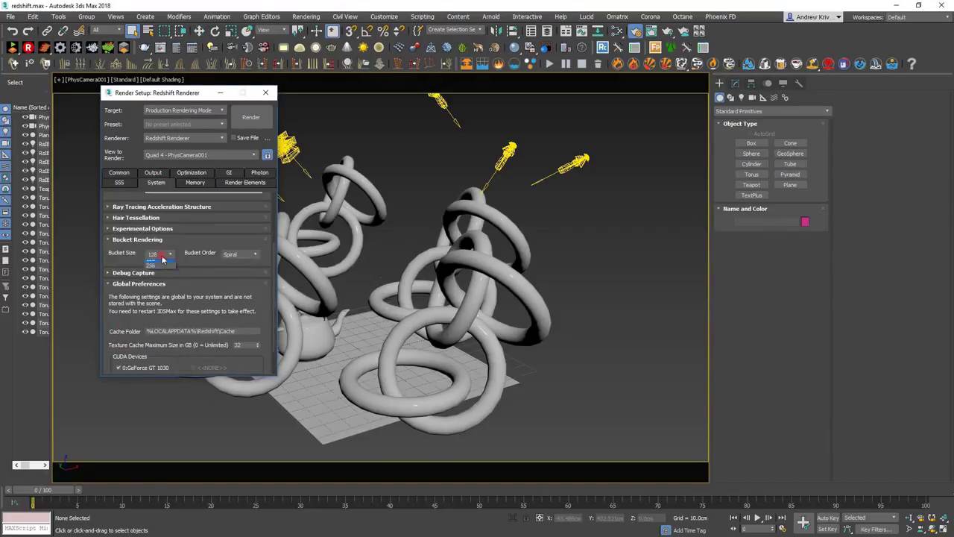
pyautogui.click(237, 254)
pyautogui.click(240, 270)
# Review the remaining render settings and render the scene from PhysCamera001.
pyautogui.scroll(-2, 186, 328)
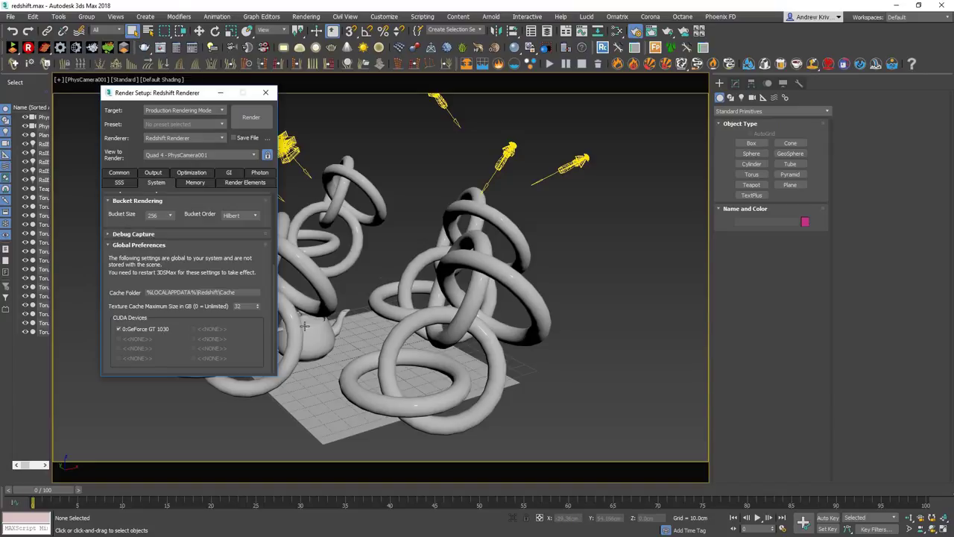
pyautogui.scroll(-1, 190, 254)
pyautogui.scroll(1, 190, 253)
pyautogui.scroll(2, 190, 254)
pyautogui.scroll(2, 190, 252)
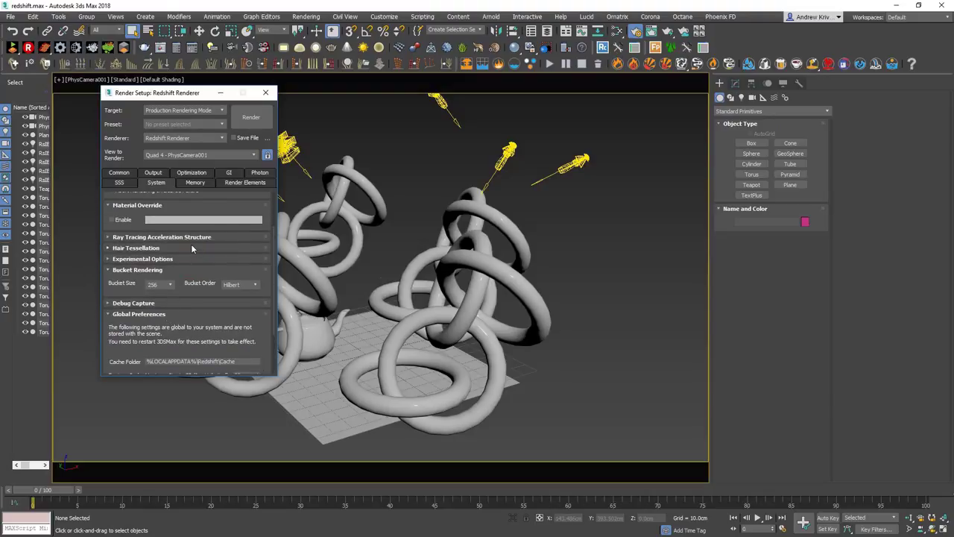
pyautogui.scroll(2, 191, 251)
pyautogui.scroll(1, 194, 278)
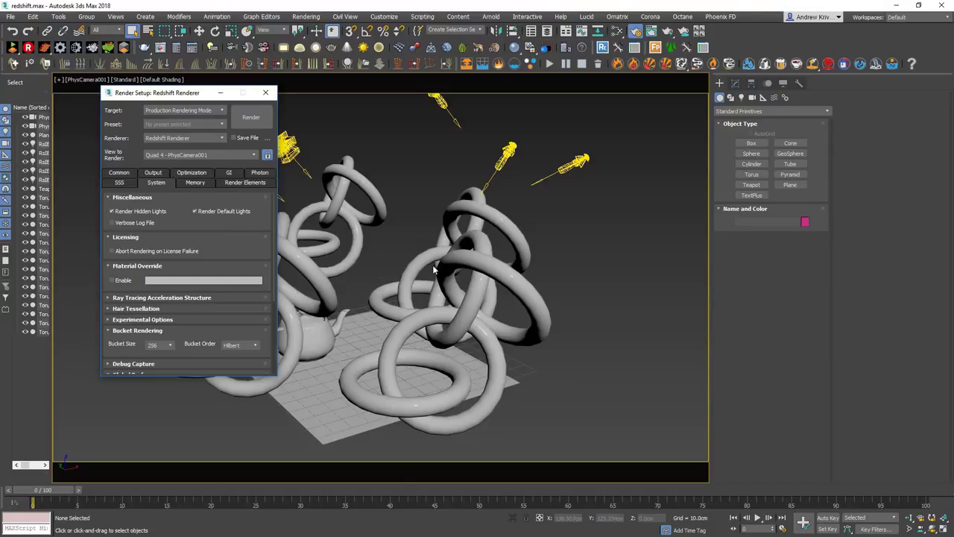
pyautogui.click(229, 172)
pyautogui.click(250, 117)
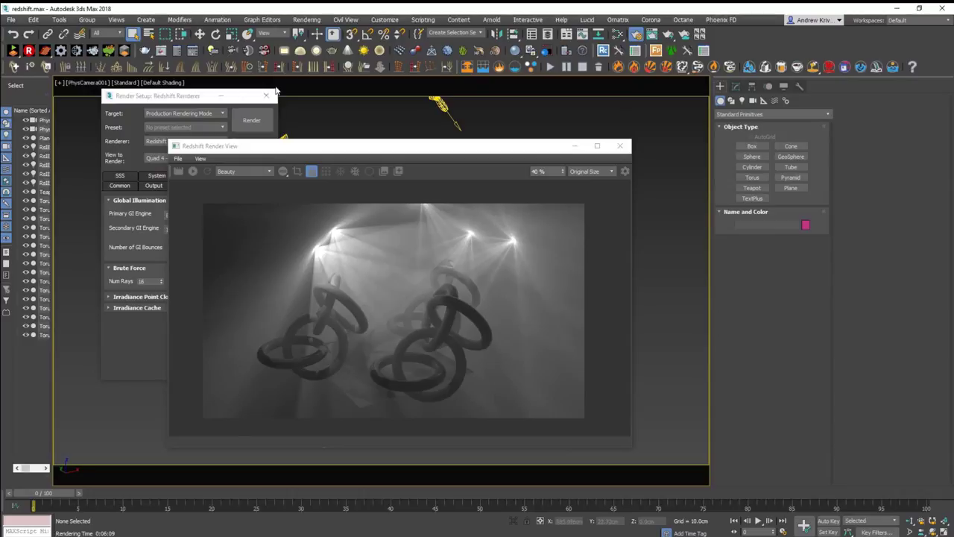
# Zoom the Redshift Render View to 100% and pan around to inspect the fog.
pyautogui.moveTo(267, 147); pyautogui.dragTo(399, 148)
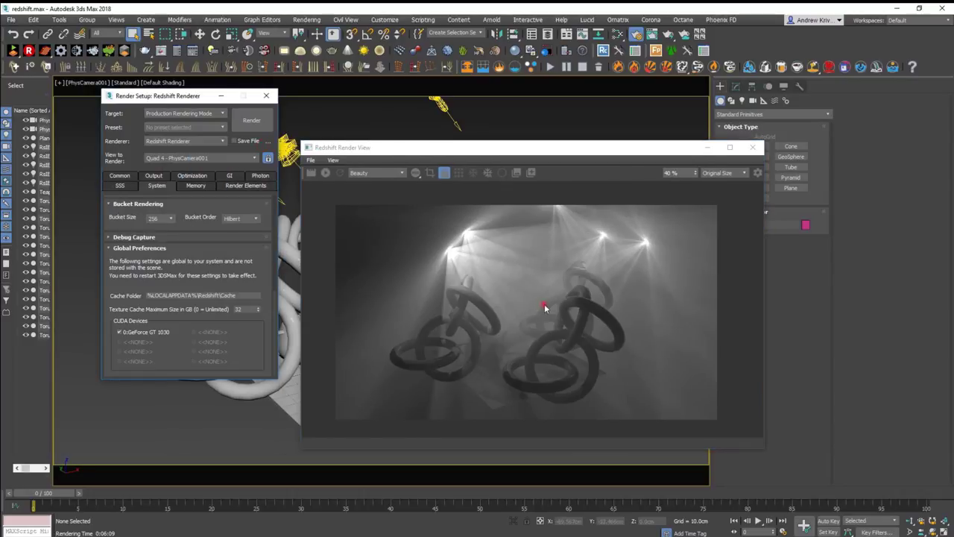
pyautogui.scroll(1, 511, 298)
pyautogui.write('10')
pyautogui.write('0')
pyautogui.press('Return')
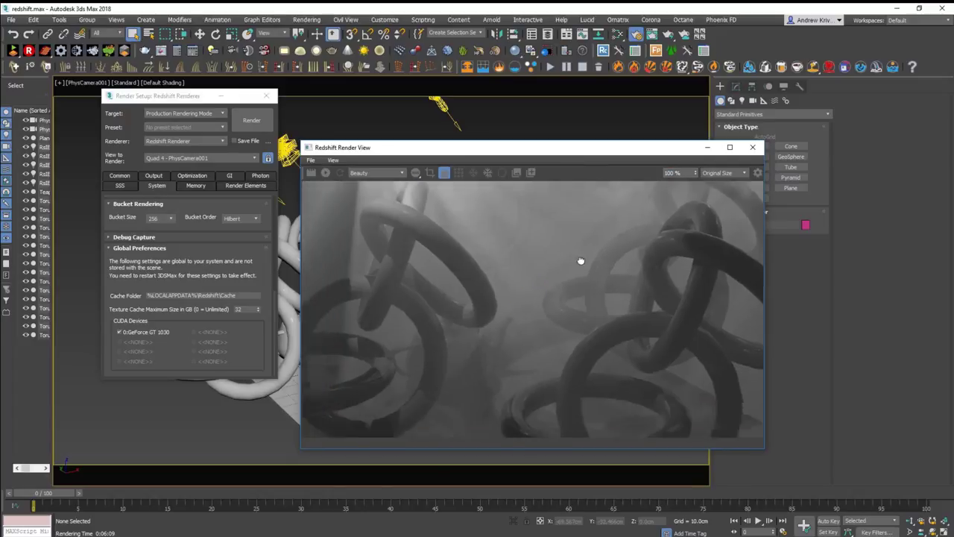
pyautogui.moveTo(487, 281)
pyautogui.mouseDown(button='middle')
pyautogui.moveTo(510, 385)
pyautogui.moveTo(522, 319)
pyautogui.moveTo(649, 394)
pyautogui.moveTo(595, 340)
pyautogui.moveTo(530, 331)
pyautogui.moveTo(567, 247)
pyautogui.moveTo(485, 231)
pyautogui.moveTo(480, 329)
pyautogui.moveTo(522, 301)
pyautogui.moveTo(515, 333)
pyautogui.moveTo(469, 370)
pyautogui.moveTo(421, 327)
pyautogui.mouseUp(button='middle')
pyautogui.moveTo(473, 304); pyautogui.dragTo(624, 287, button='middle')
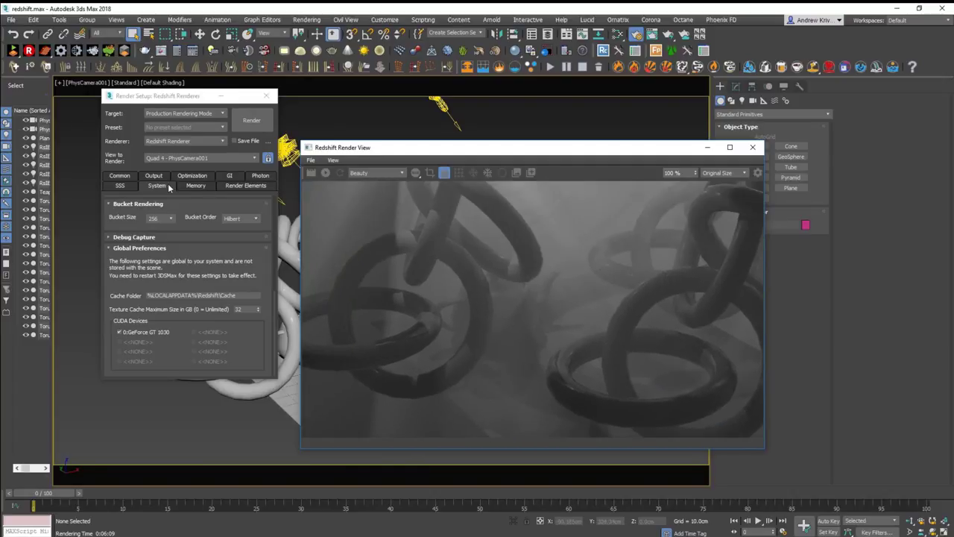
# Check the GI settings, re-render, and zoom out to view the whole frame.
pyautogui.click(225, 178)
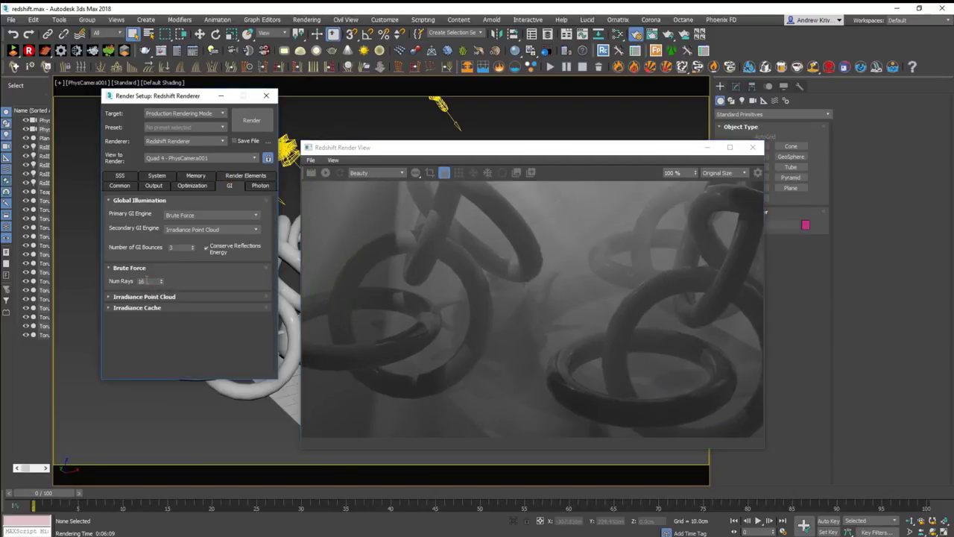
pyautogui.click(529, 253)
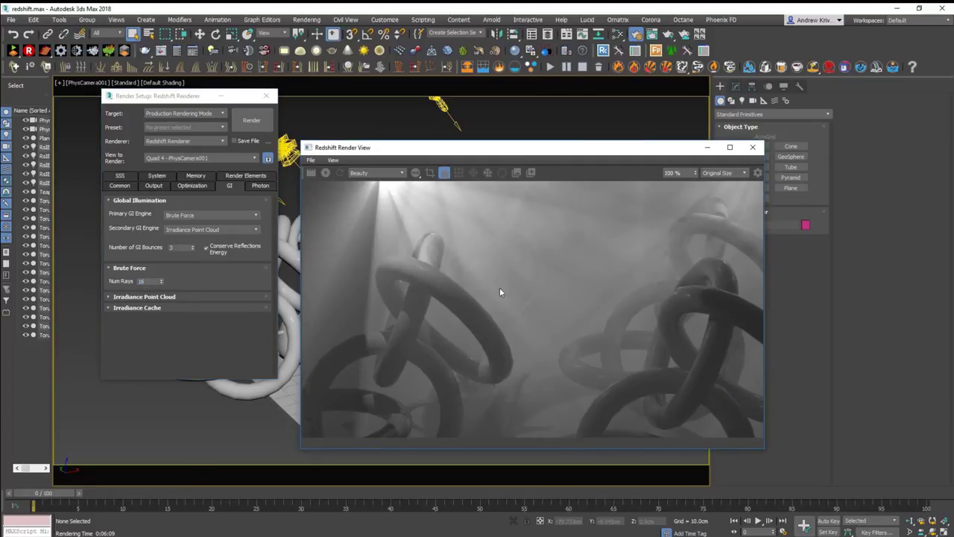
pyautogui.scroll(-4, 507, 291)
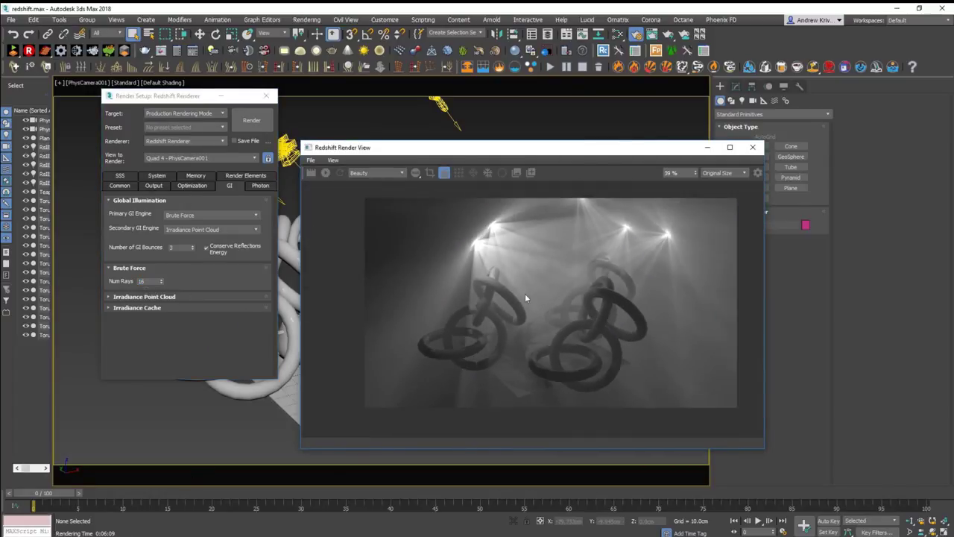
pyautogui.scroll(-1, 600, 275)
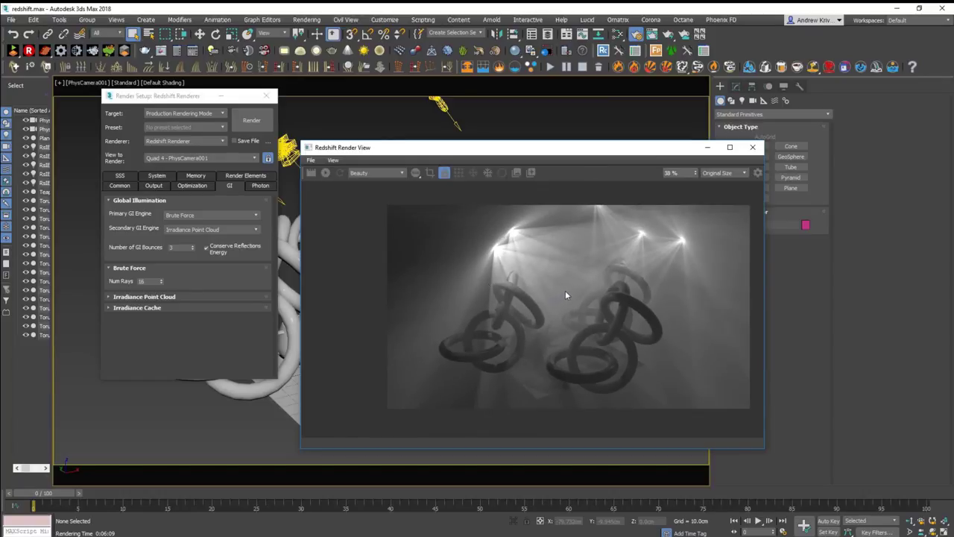
pyautogui.scroll(2, 563, 286)
pyautogui.moveTo(488, 322)
pyautogui.mouseDown(button='middle')
pyautogui.moveTo(469, 278)
pyautogui.moveTo(471, 368)
pyautogui.moveTo(494, 341)
pyautogui.mouseUp(button='middle')
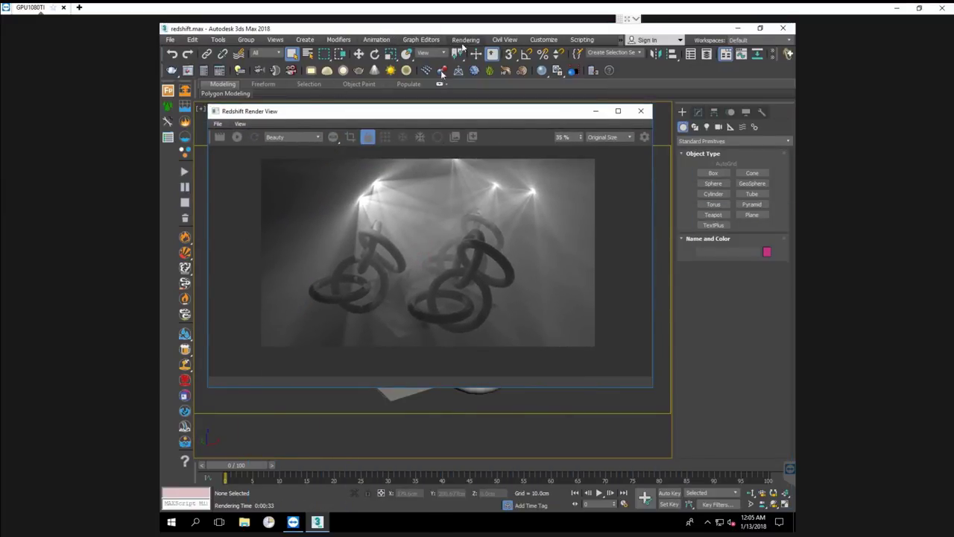
# Review the GI, Output and System tabs of the Redshift Render Setup.
pyautogui.click(463, 41)
pyautogui.click(463, 93)
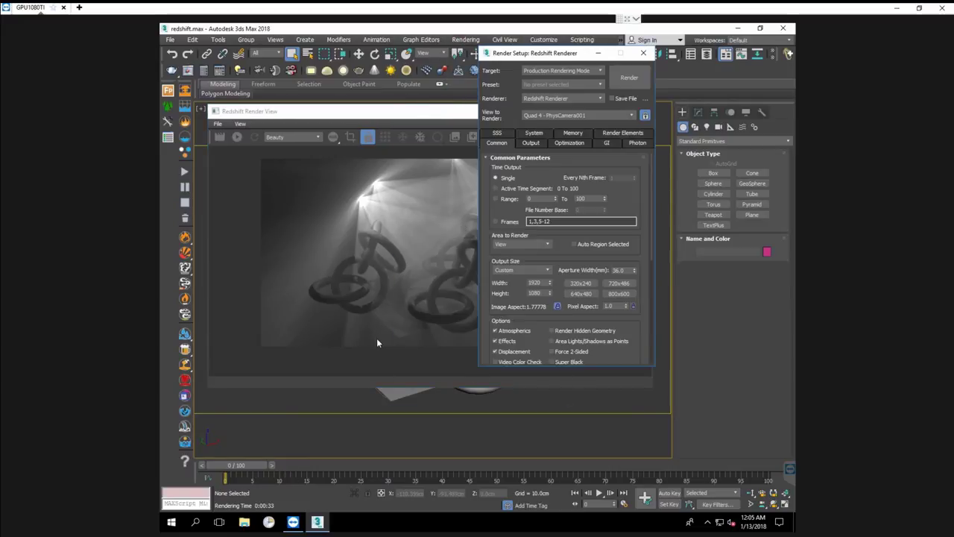
pyautogui.click(606, 142)
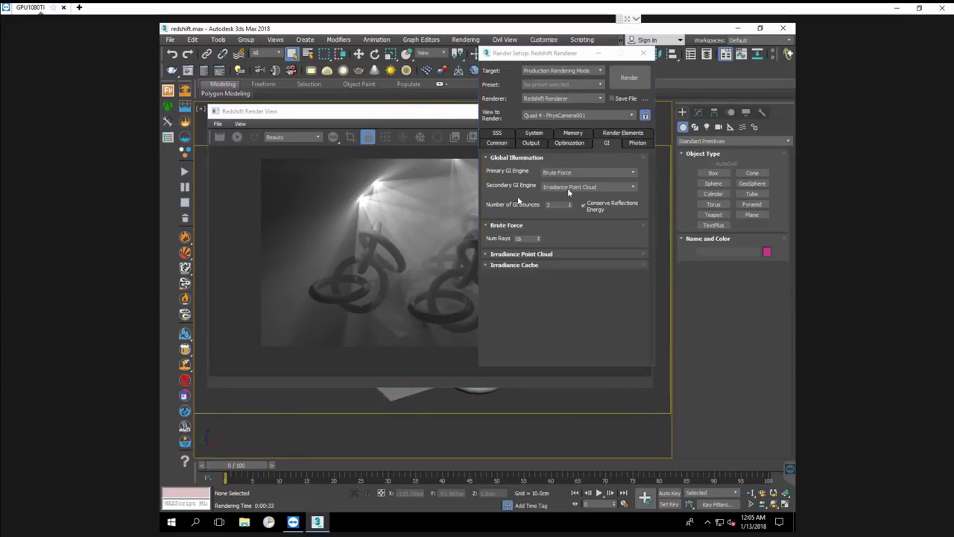
pyautogui.click(532, 143)
pyautogui.scroll(-3, 574, 298)
pyautogui.scroll(-3, 570, 321)
pyautogui.scroll(-2, 626, 289)
pyautogui.click(534, 133)
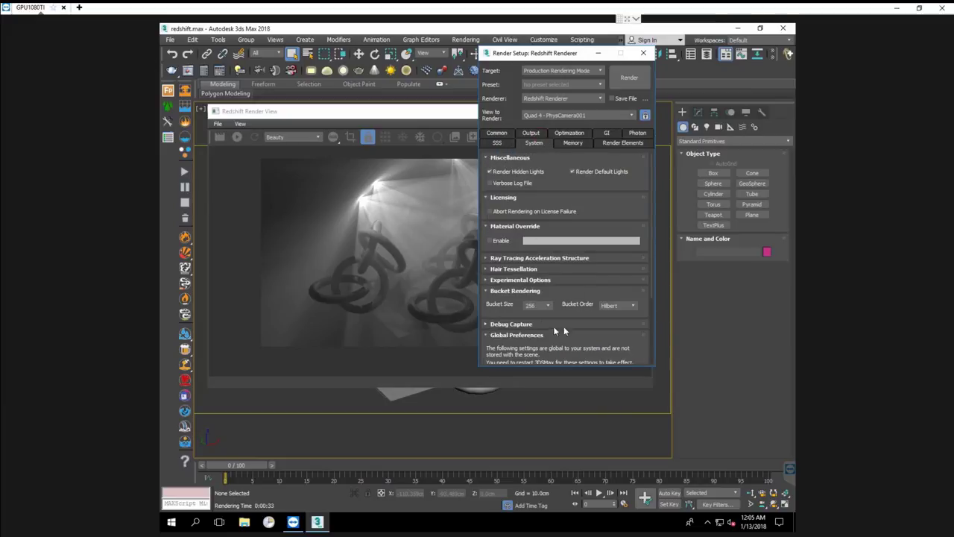
pyautogui.click(505, 181)
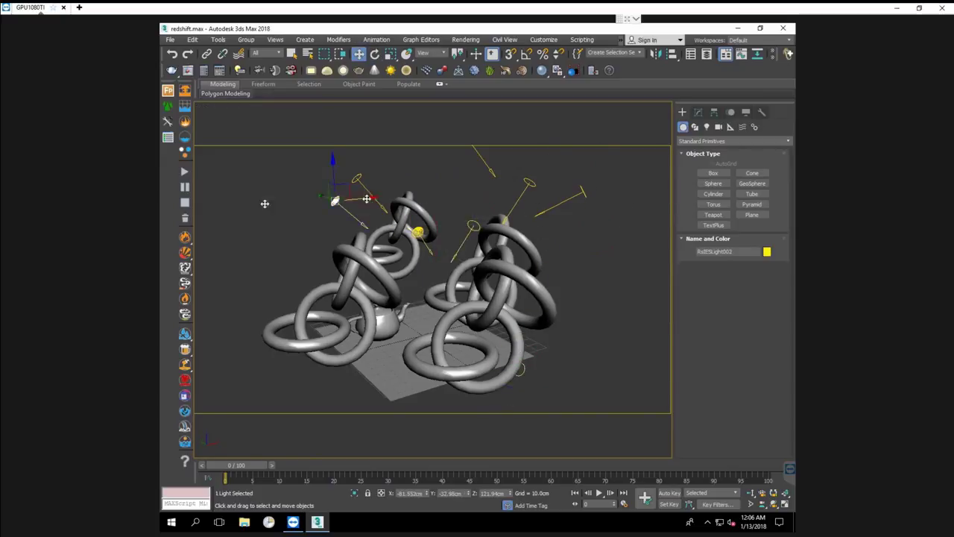
# Give an IES light a new colour such as magenta with the Color Selector.
pyautogui.click(335, 201)
pyautogui.click(698, 112)
pyautogui.click(744, 321)
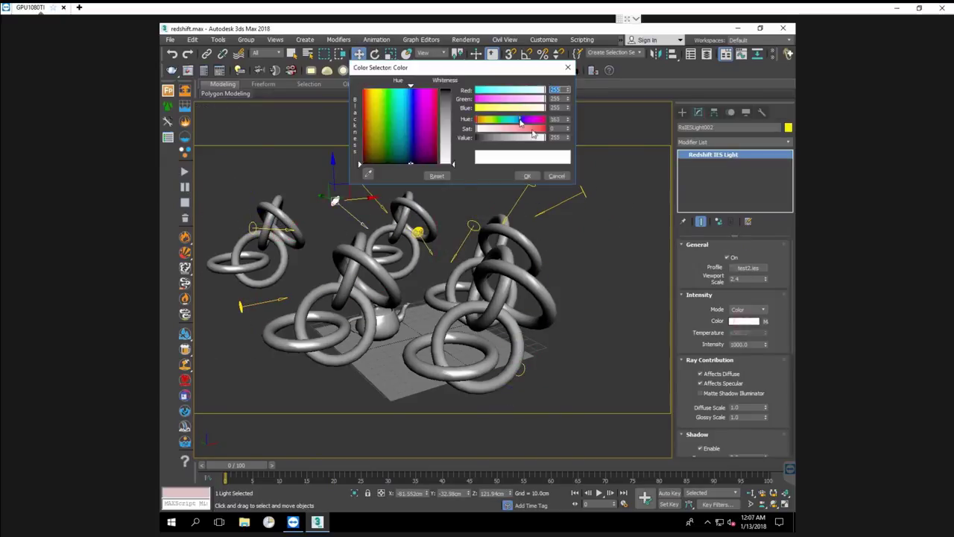
pyautogui.click(639, 227)
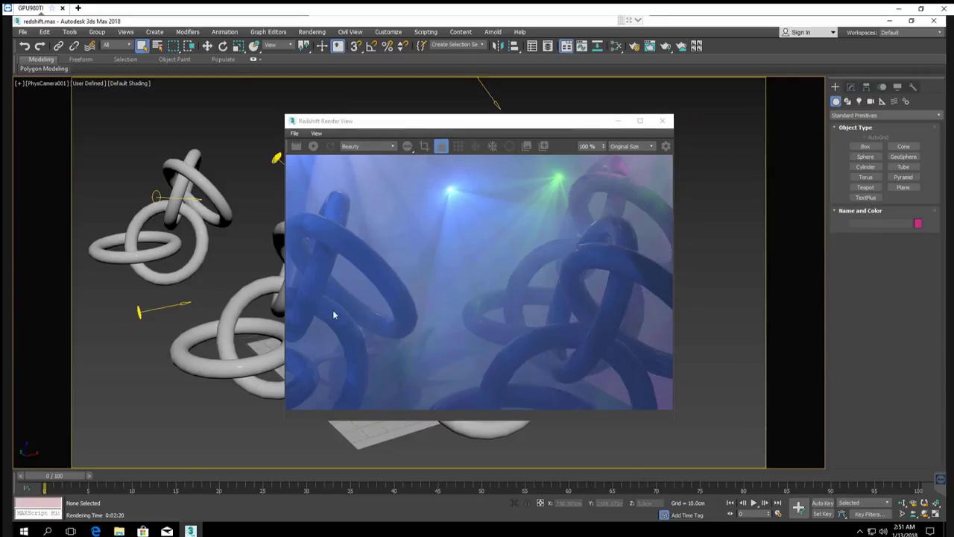
pyautogui.click(486, 280)
pyautogui.scroll(-2, 486, 281)
pyautogui.scroll(-3, 486, 280)
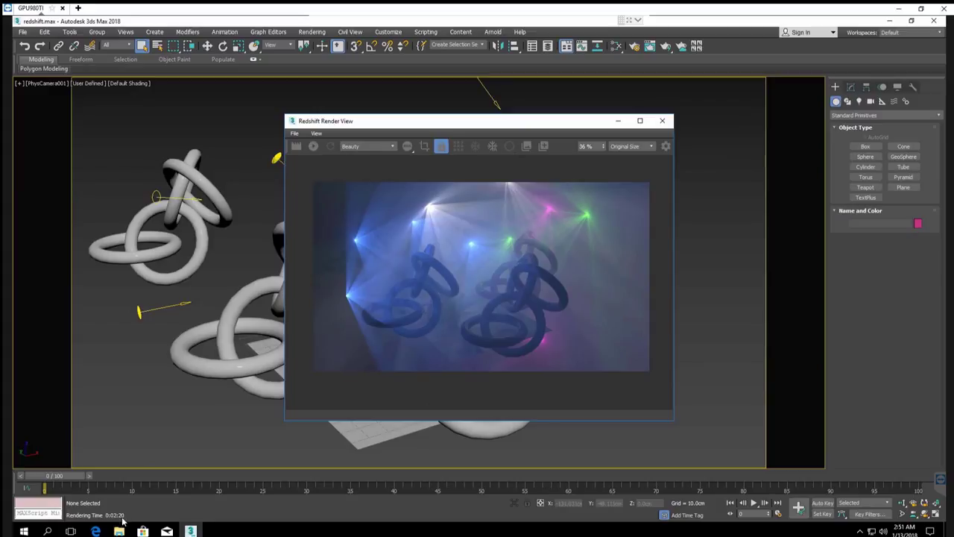
pyautogui.click(571, 214)
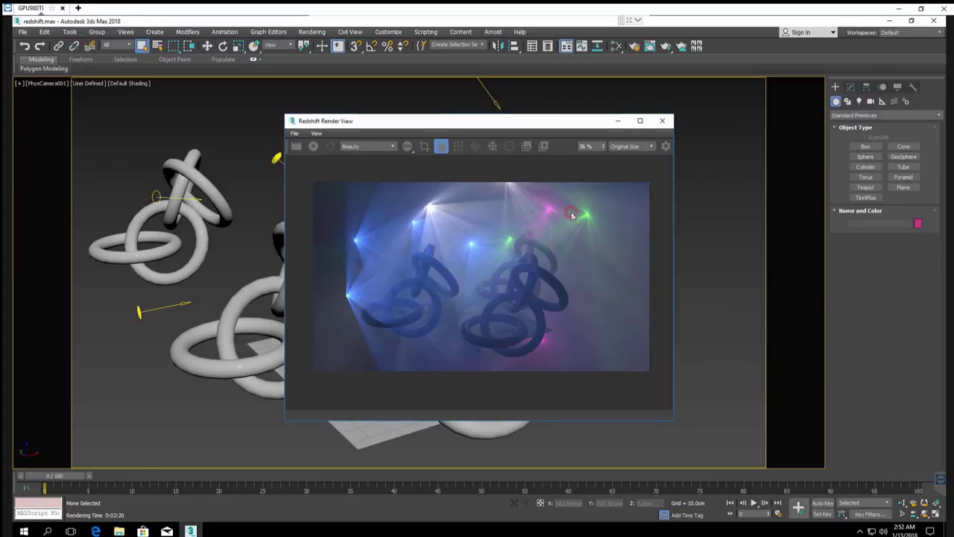